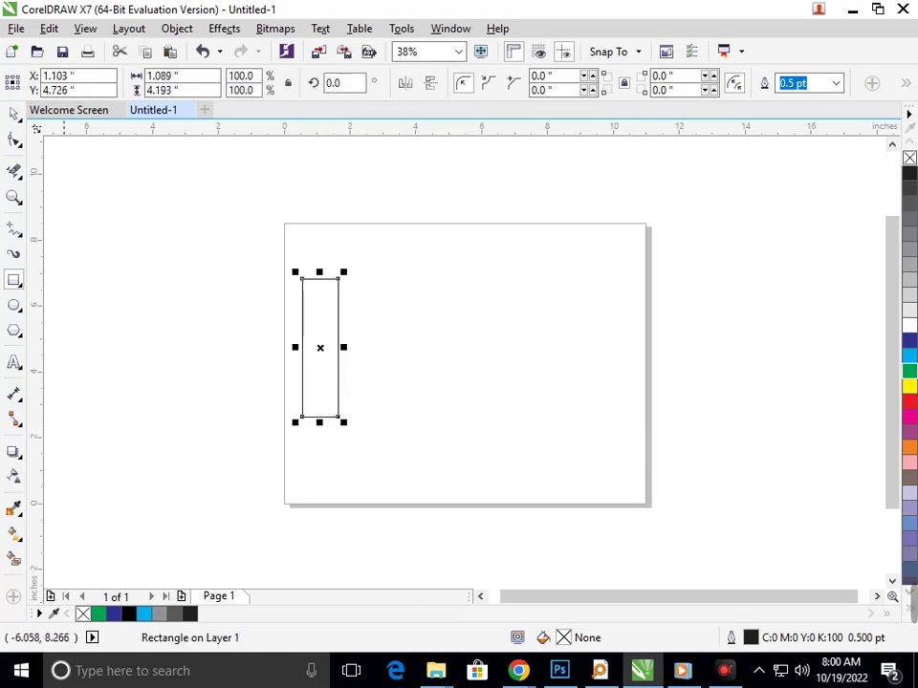
- Draw two straight diagonals between opposite corners of the tall rectangle with the Pen tool, forming an X inside it
click(15, 229)
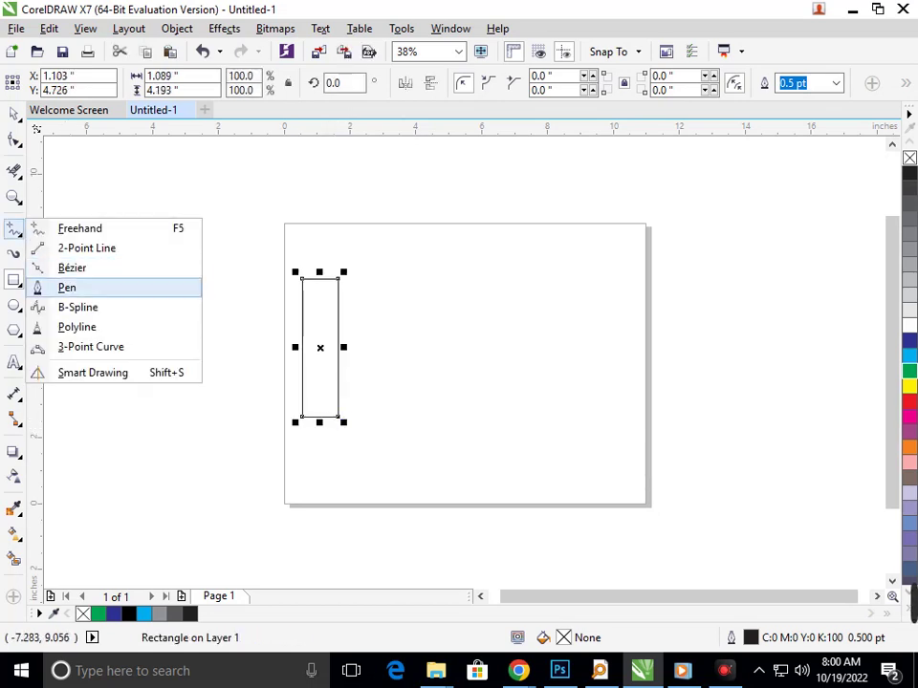
click(62, 286)
click(302, 279)
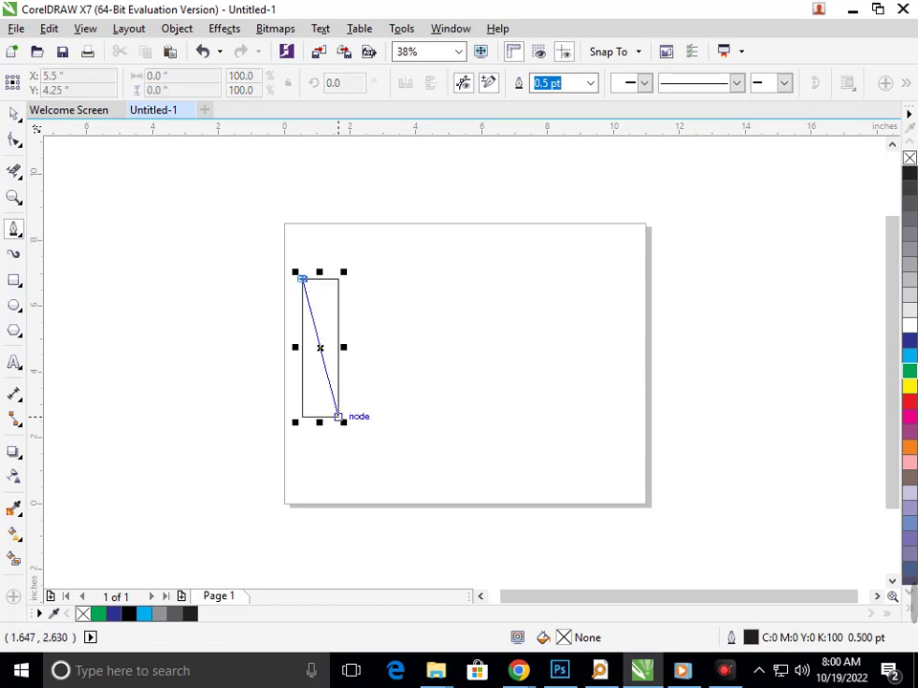
double_click(338, 417)
click(337, 278)
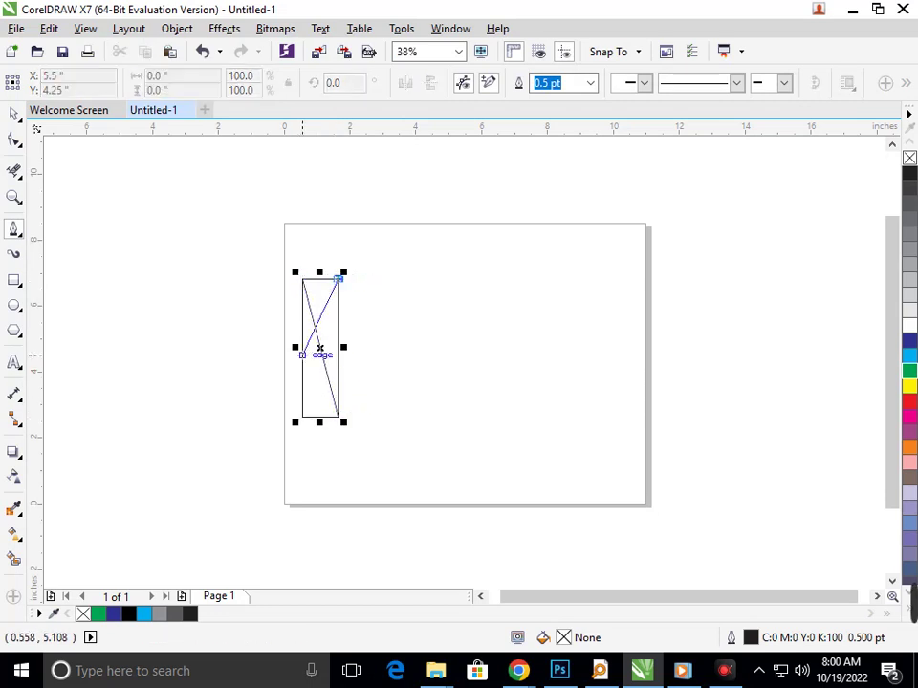
double_click(302, 416)
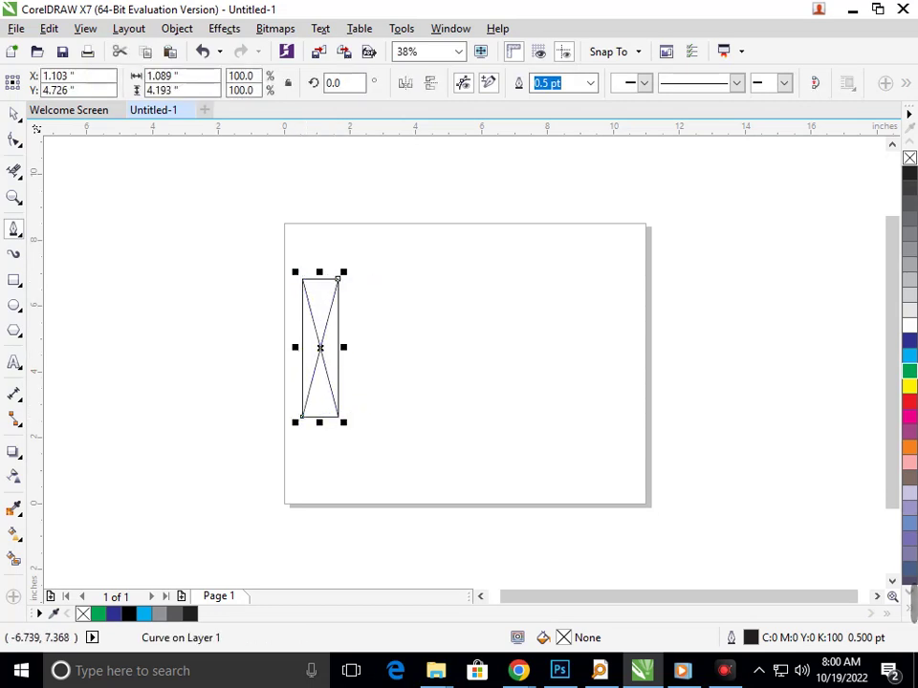
- Duplicate the rectangle together with its two diagonals edge to edge along one row, making seven crossed panels in total
click(14, 114)
drag(239, 252, 392, 455)
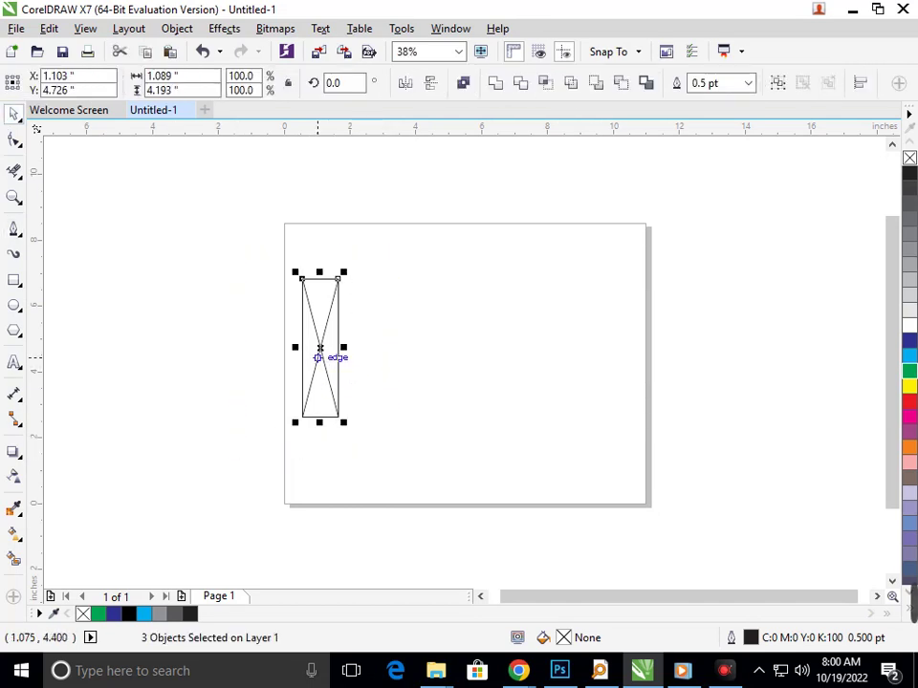
drag(320, 348, 352, 347)
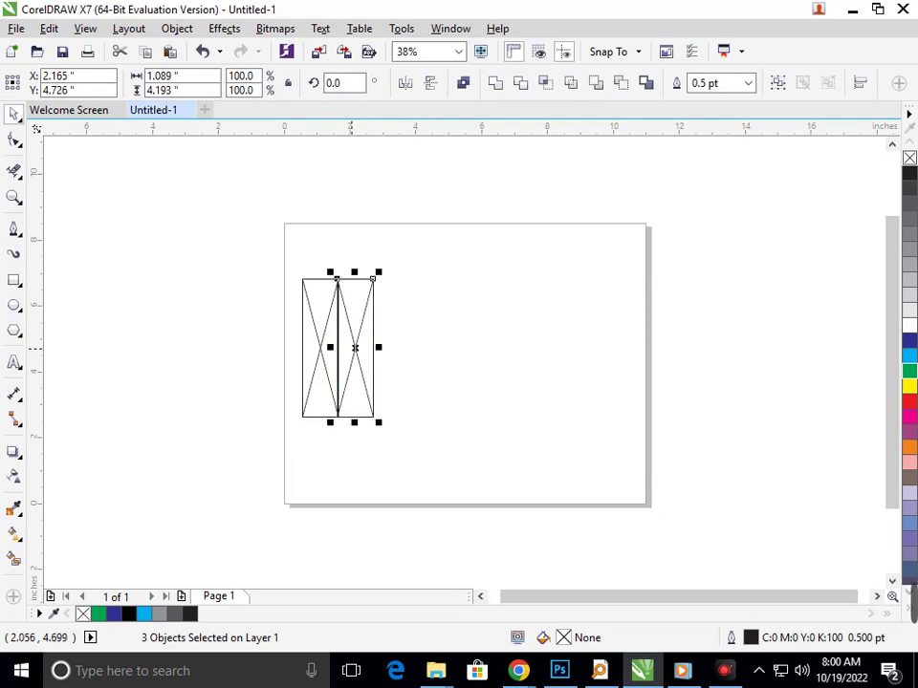
key(ctrl+r)
key(ctrl+r)
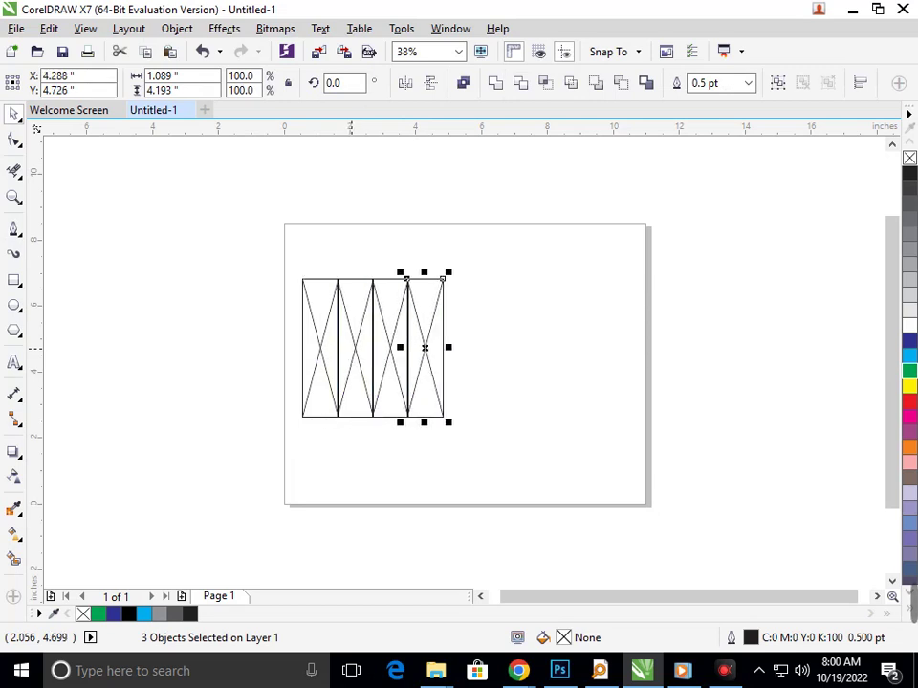
key(ctrl+r)
key(ctrl+r)
key(ctrl+r)
click(409, 477)
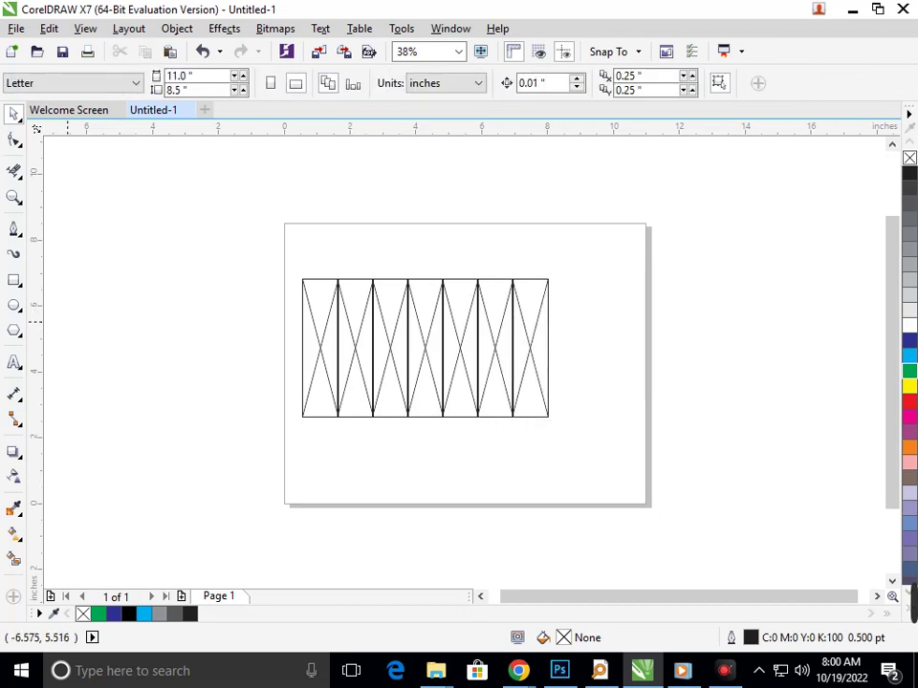
- Draw a rectangle about 7.46 by 1.5 inches across the upper part of all seven panels, starting at the row's upper-left corner
click(14, 170)
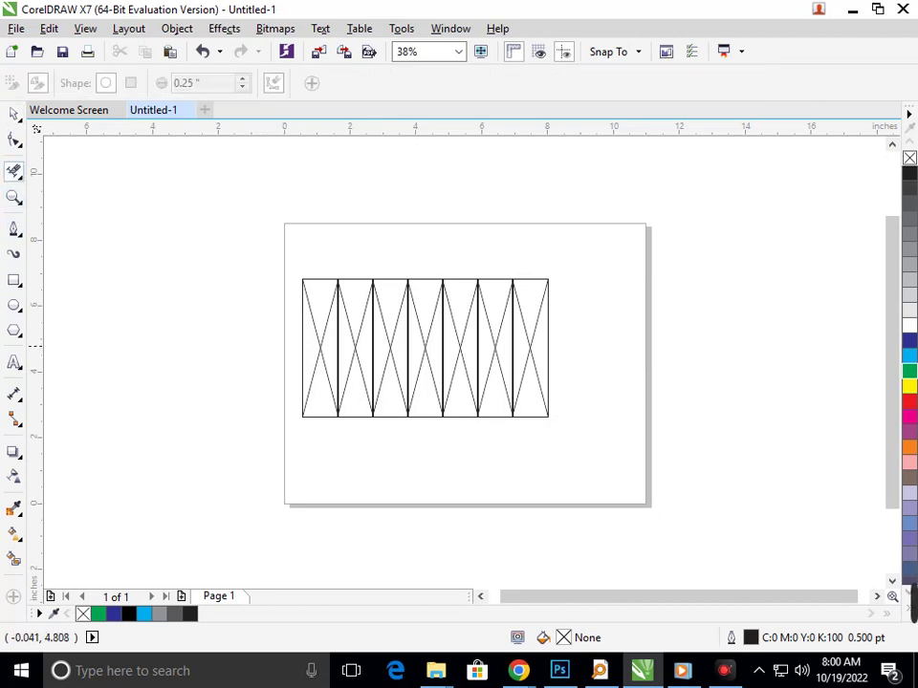
click(14, 279)
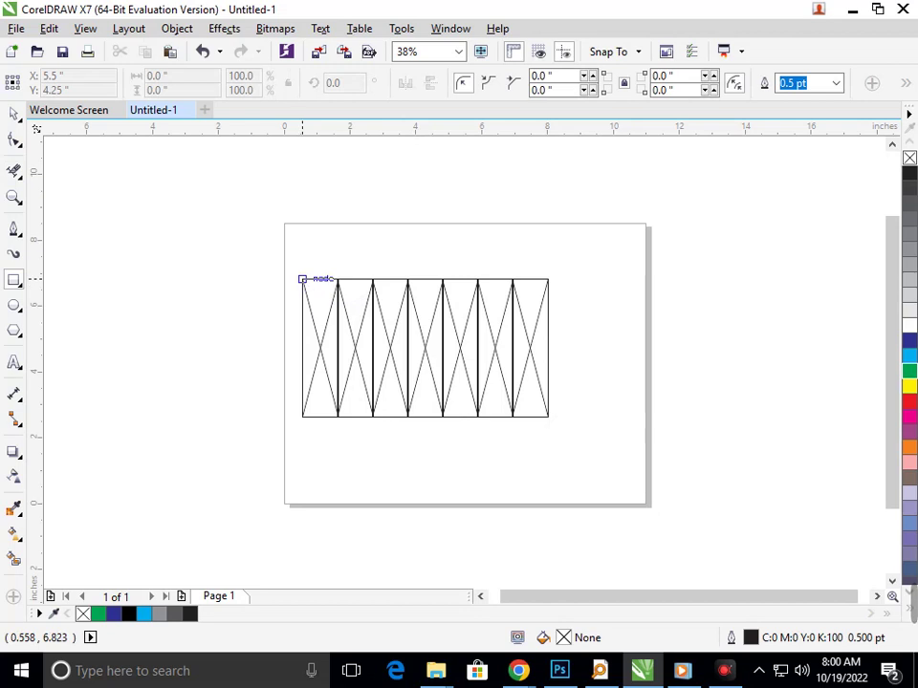
drag(302, 279, 547, 328)
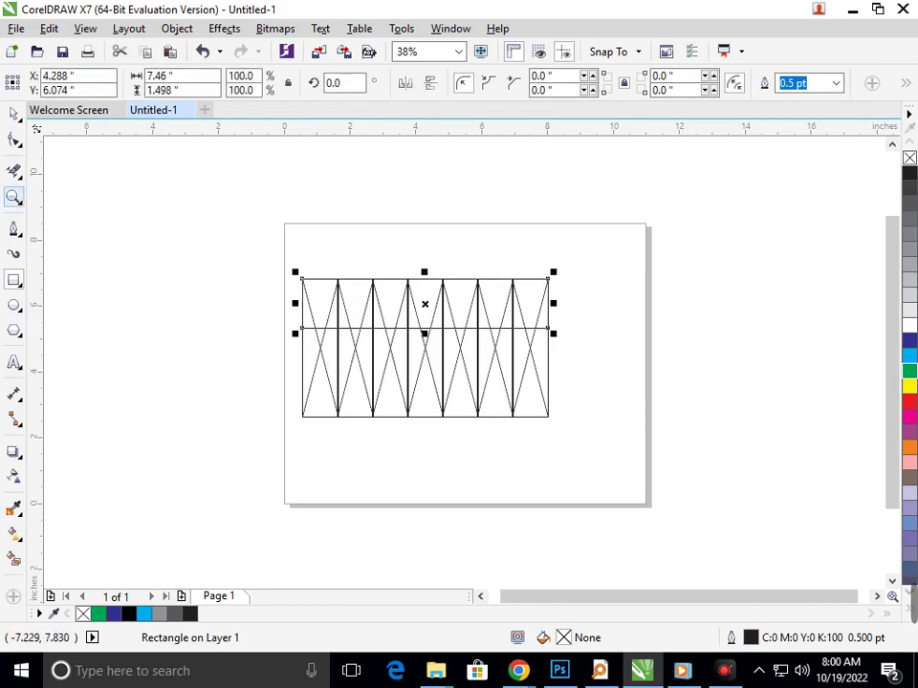
- Try removing line segments inside the first panel with Virtual Segment Delete, undoing each deletion
click(15, 170)
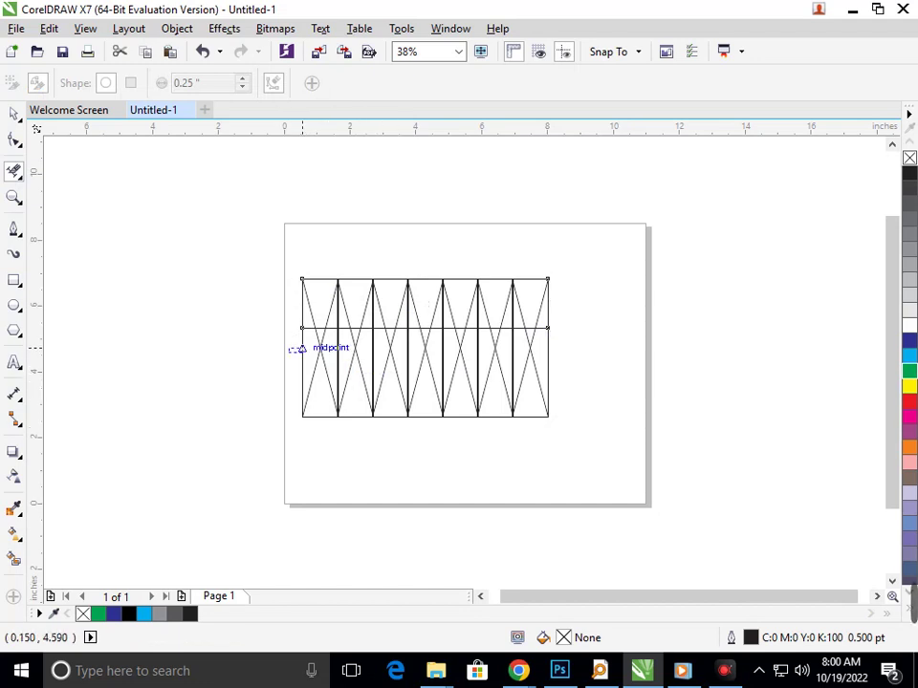
drag(321, 348, 328, 350)
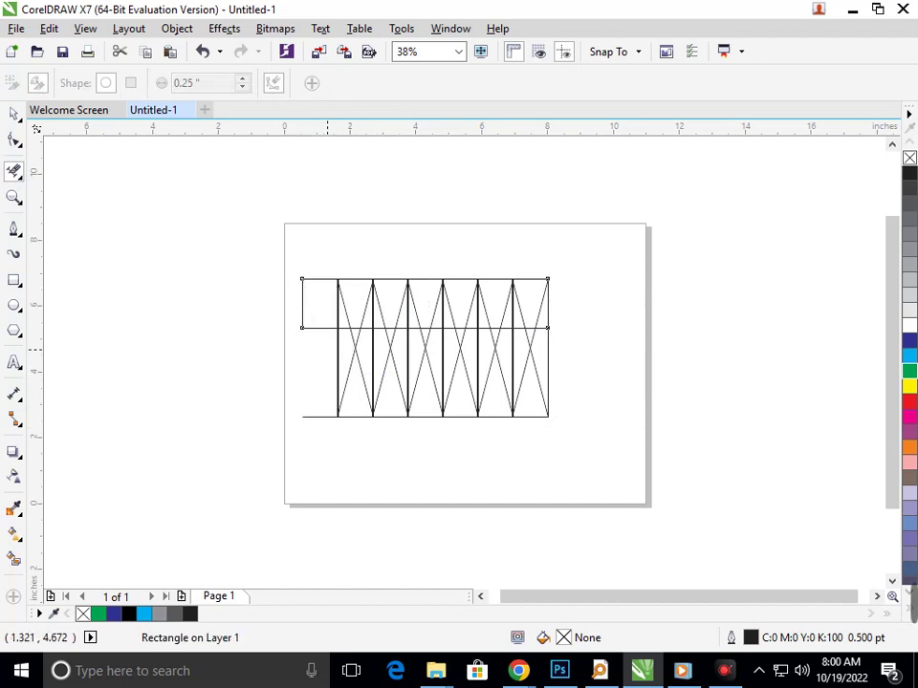
key(ctrl+z)
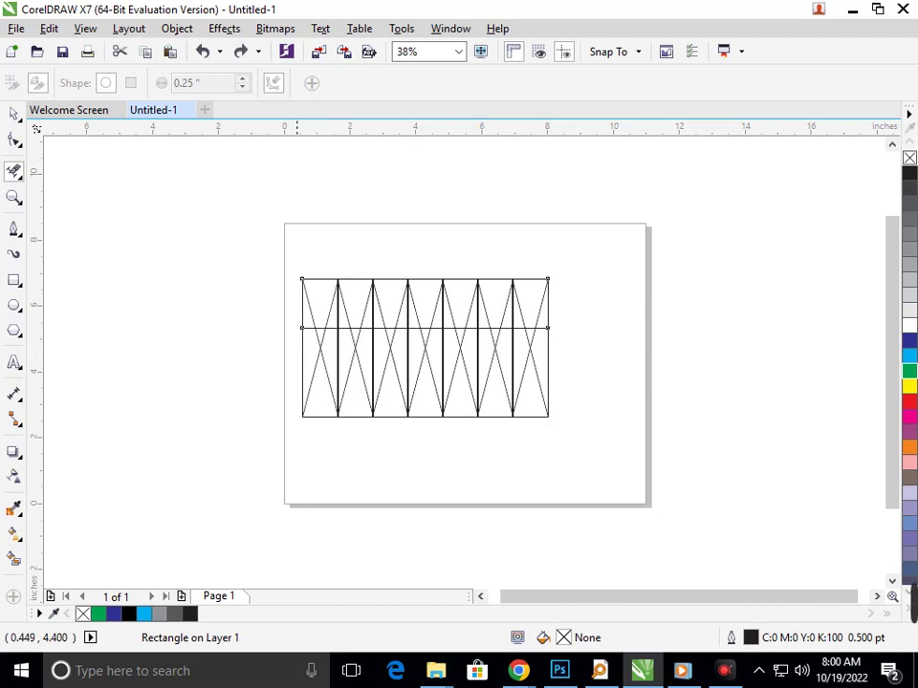
click(319, 355)
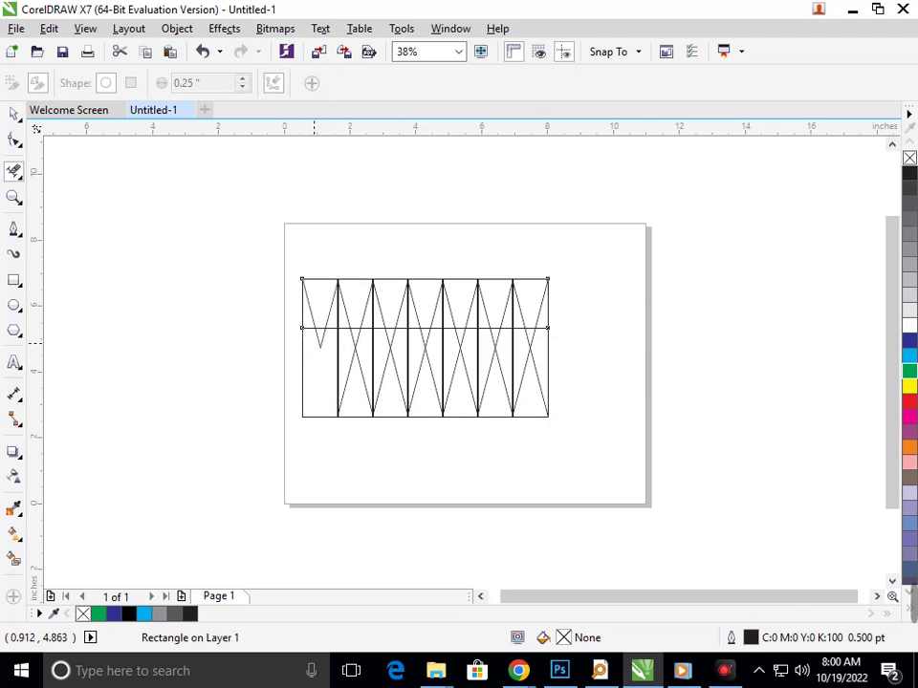
key(ctrl+z)
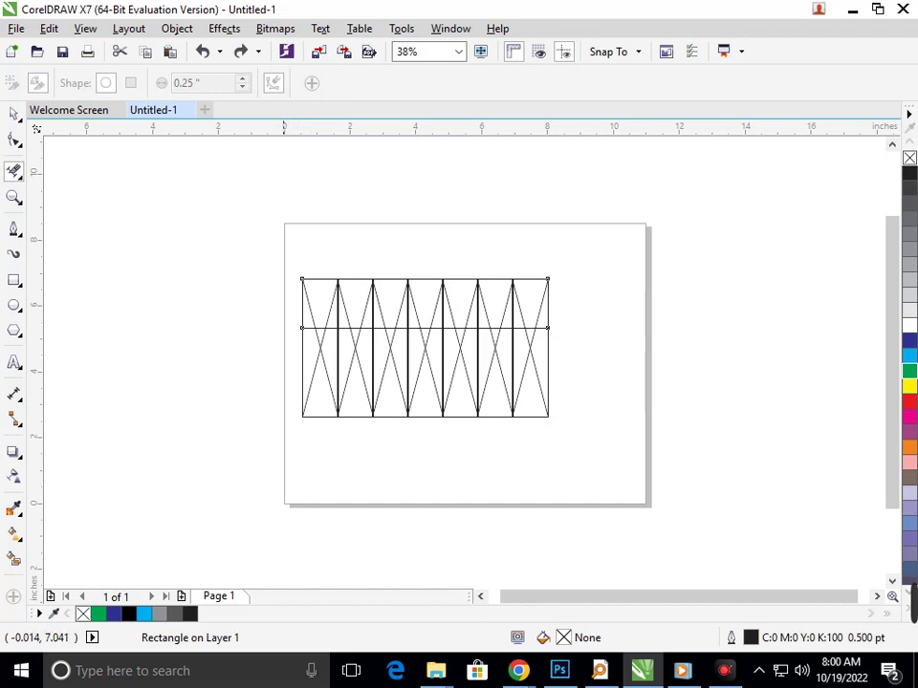
drag(284, 263, 302, 328)
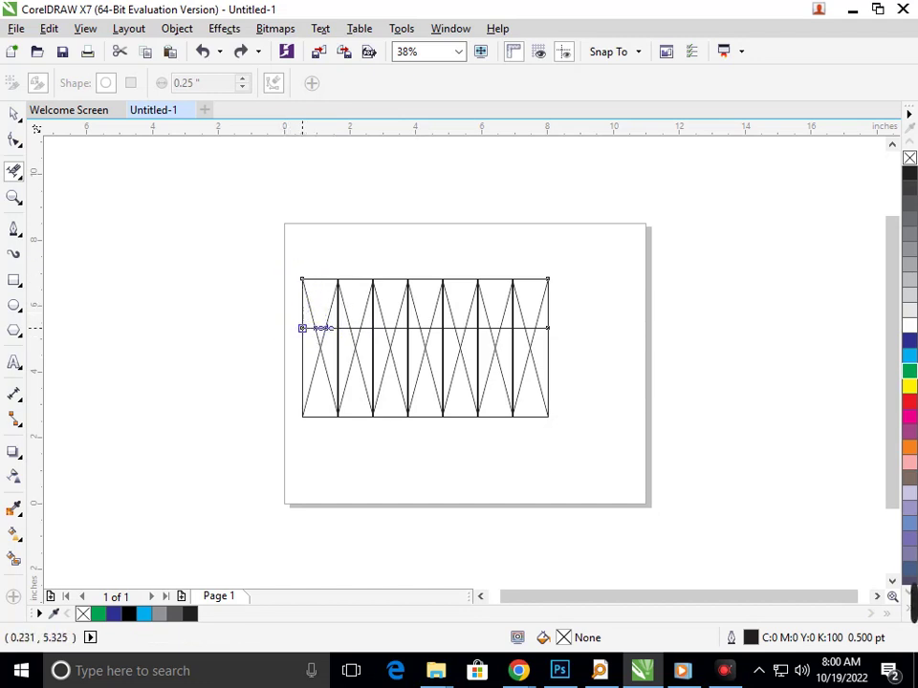
- Reduce the height of the wide horizontal rectangle to about 1.225 inches, keeping its upper edge in place
click(14, 114)
key(Escape)
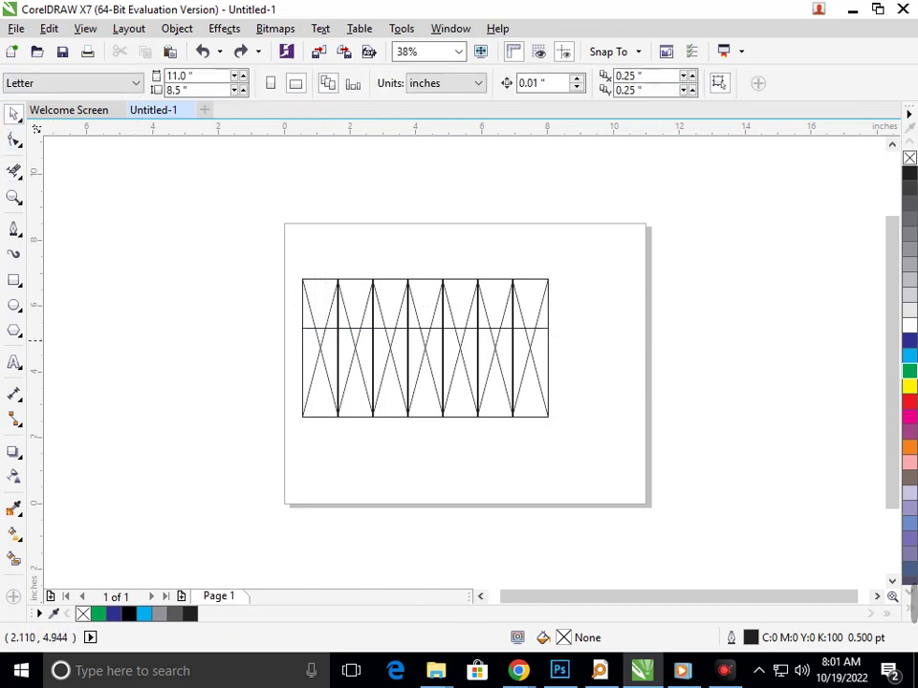
click(383, 329)
drag(424, 334, 427, 319)
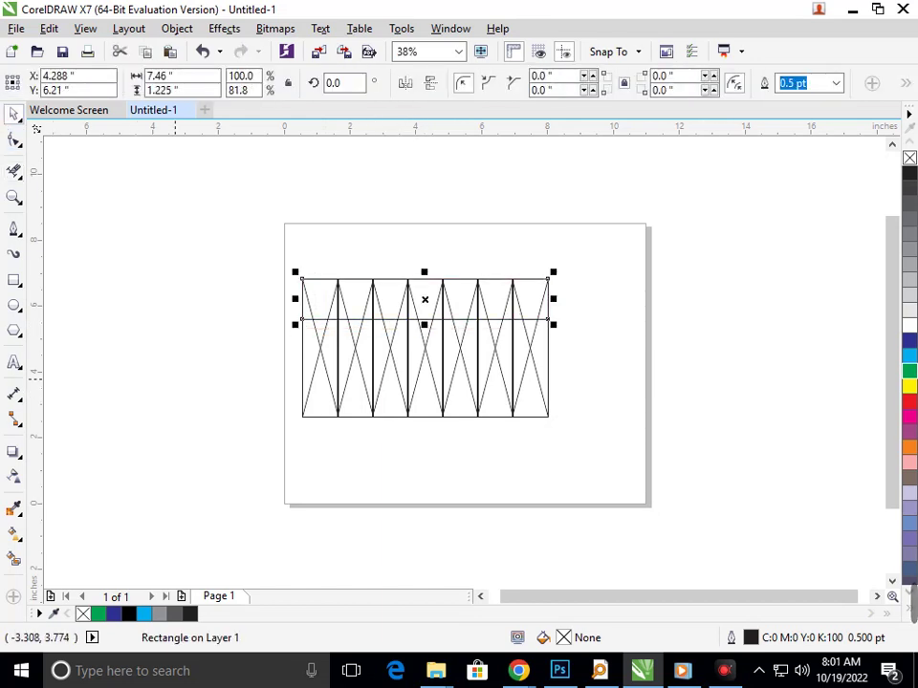
key(Escape)
- Delete the first panel's segments and the vertical edges beside the second panel, leaving only the short slanted tip and its base
click(14, 170)
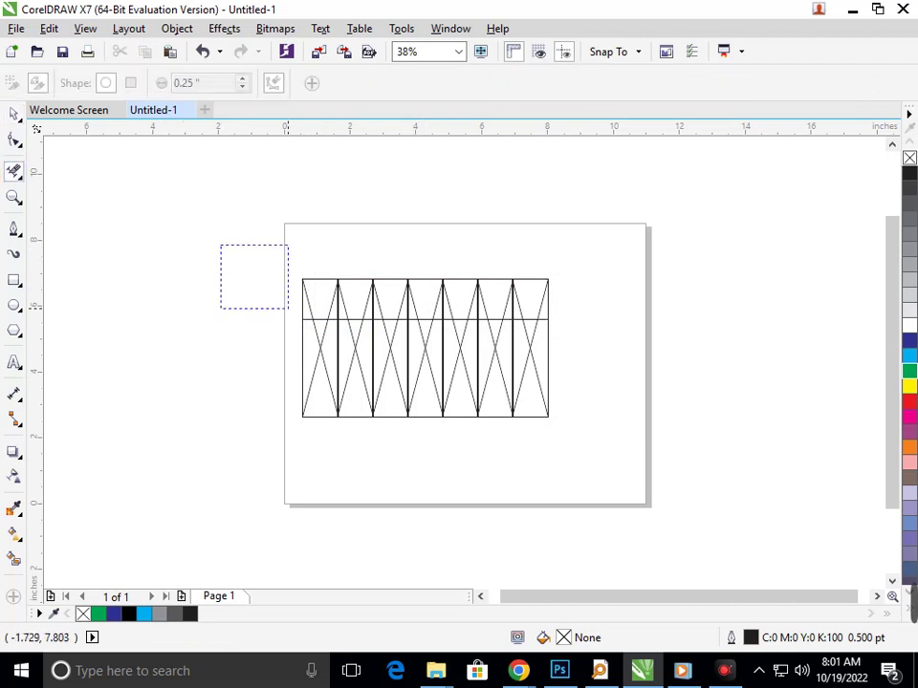
drag(287, 309, 321, 321)
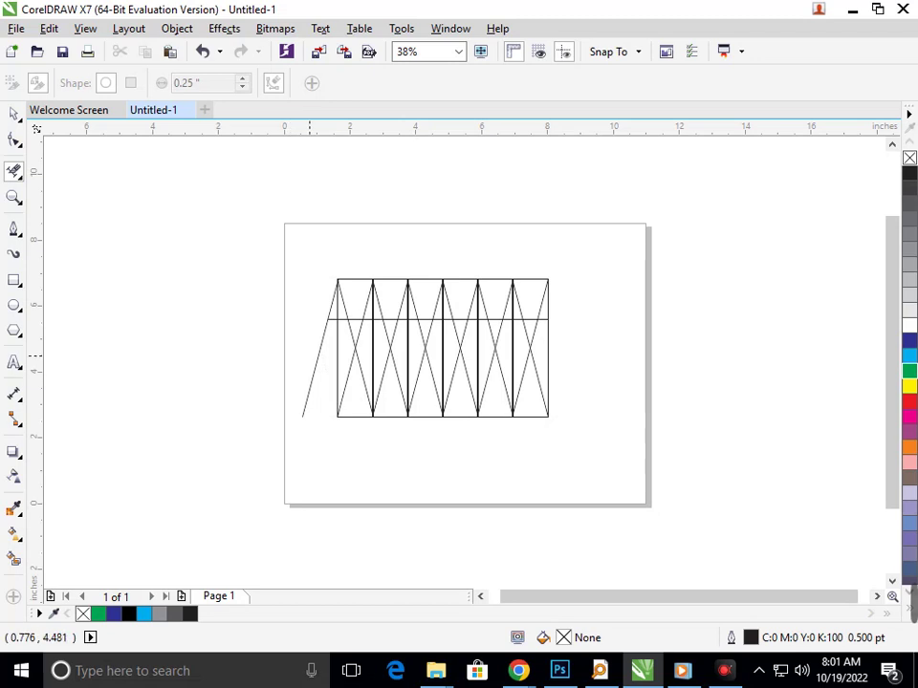
click(315, 361)
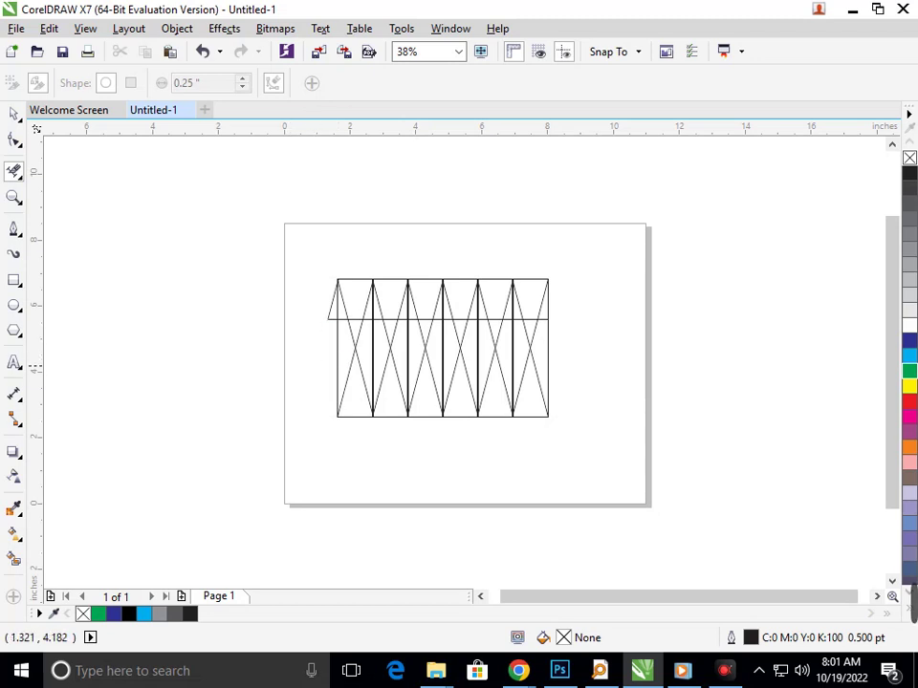
click(337, 361)
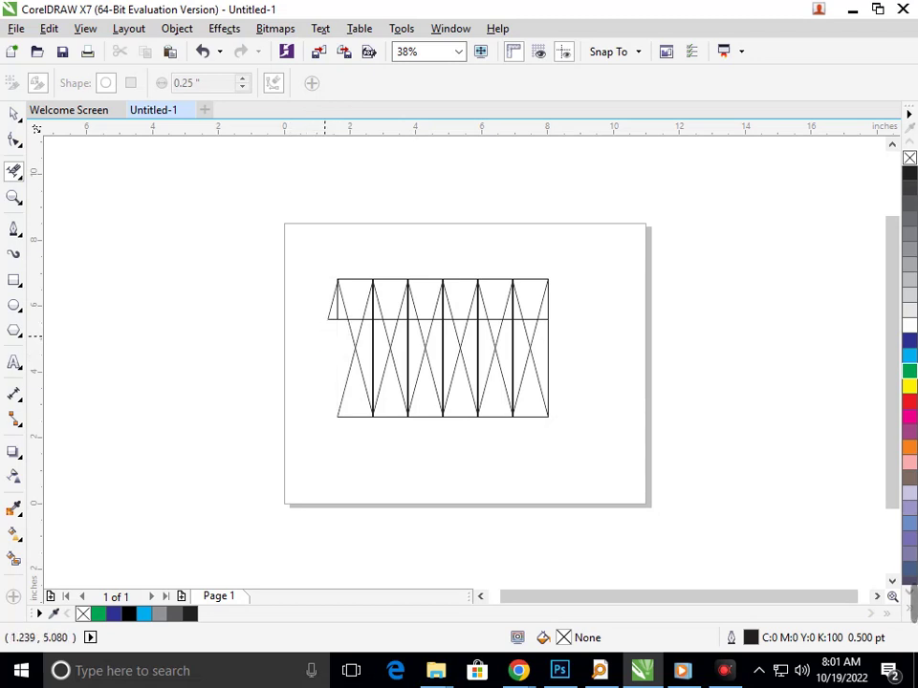
scroll(306, 282, up, 5)
drag(434, 365, 496, 429)
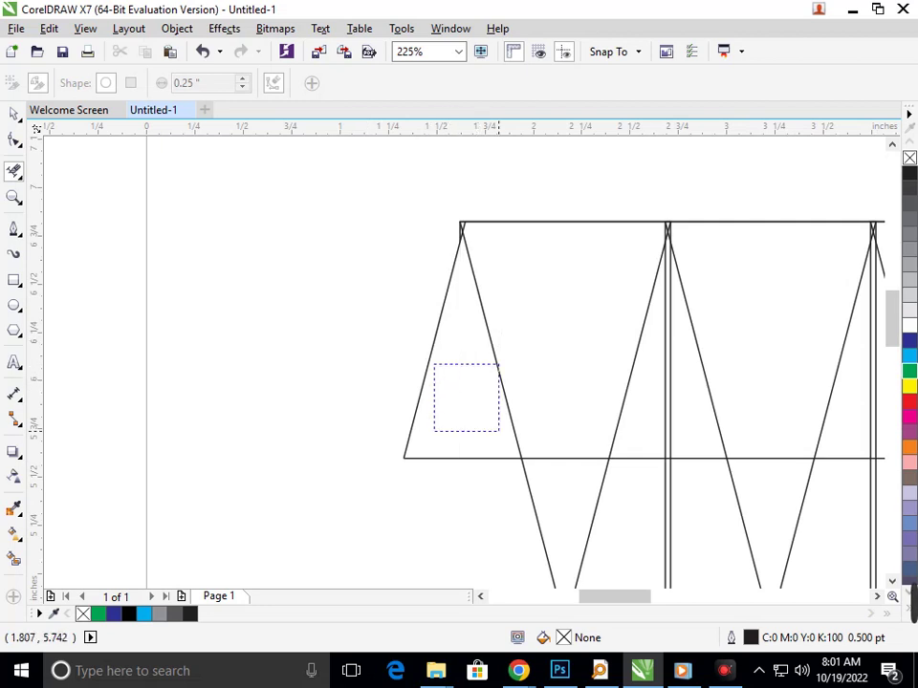
key(F3)
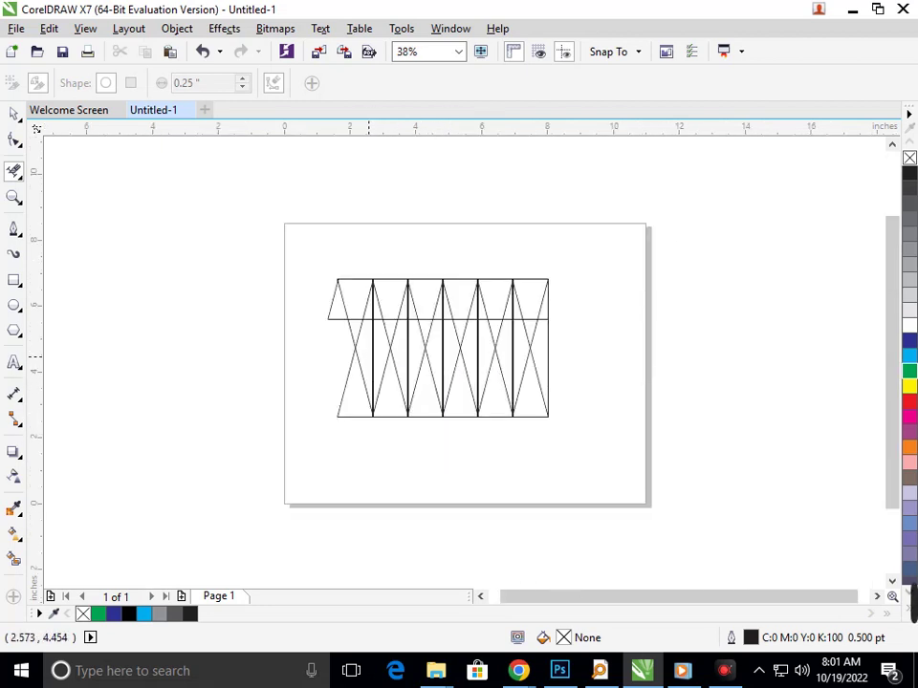
- Delete the third panel's upper edge, the vertical edges between panels two and three, and the lower ones between three and four
scroll(380, 315, up, 6)
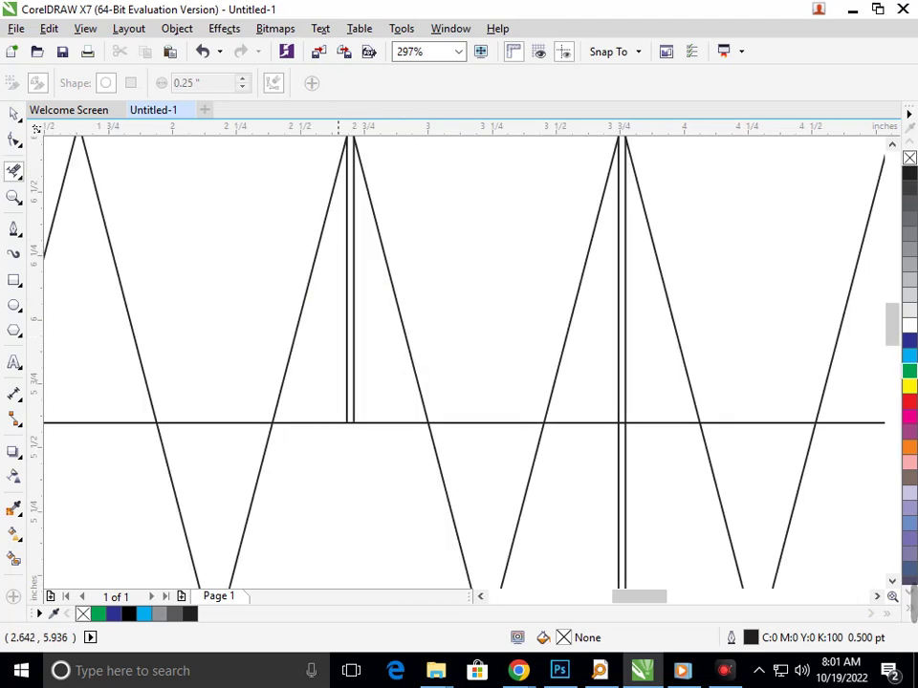
scroll(338, 353, down, 6)
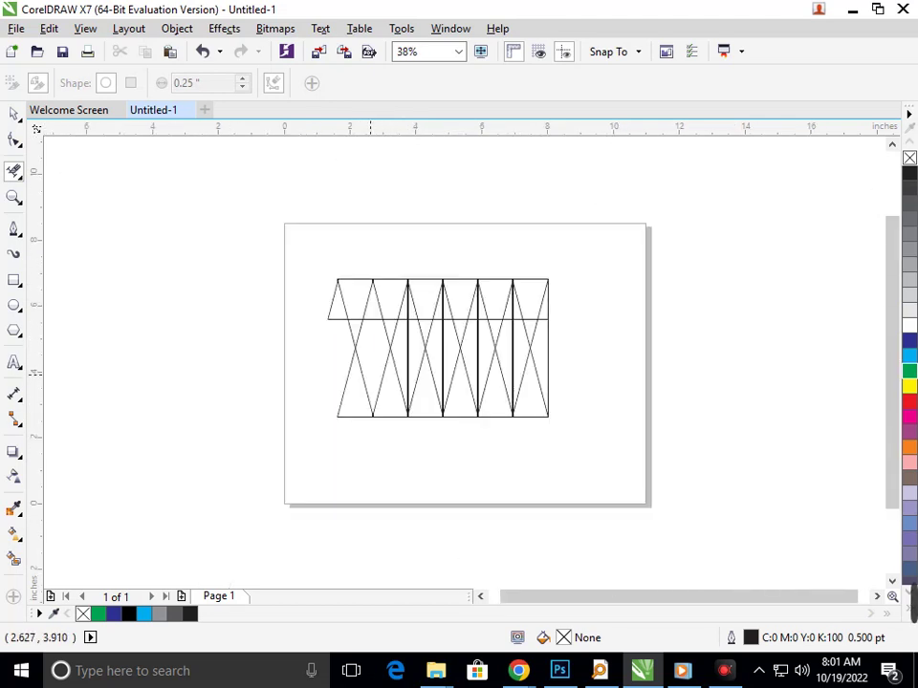
click(388, 279)
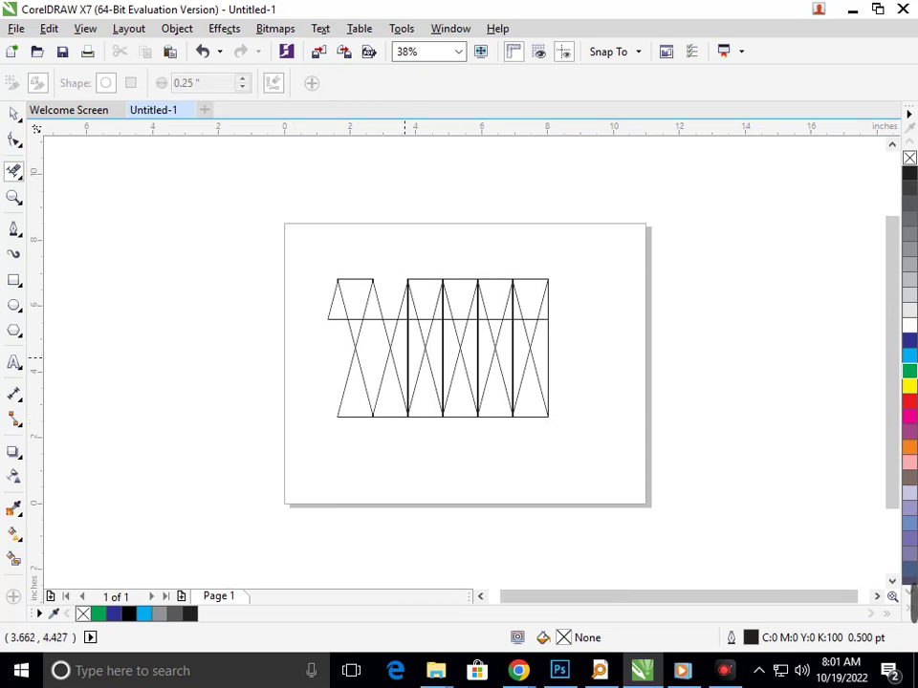
click(408, 349)
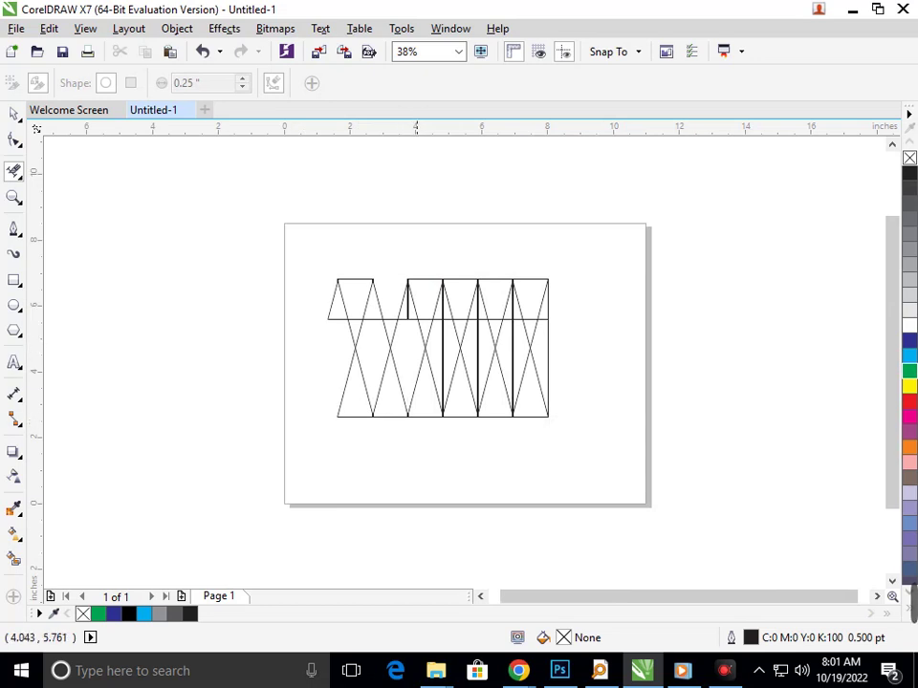
- Delete the crossbar and upper diagonal segments inside the fourth panel, plus the lower-left legs and bottom edges that close off the second and fourth panels
click(417, 317)
click(406, 317)
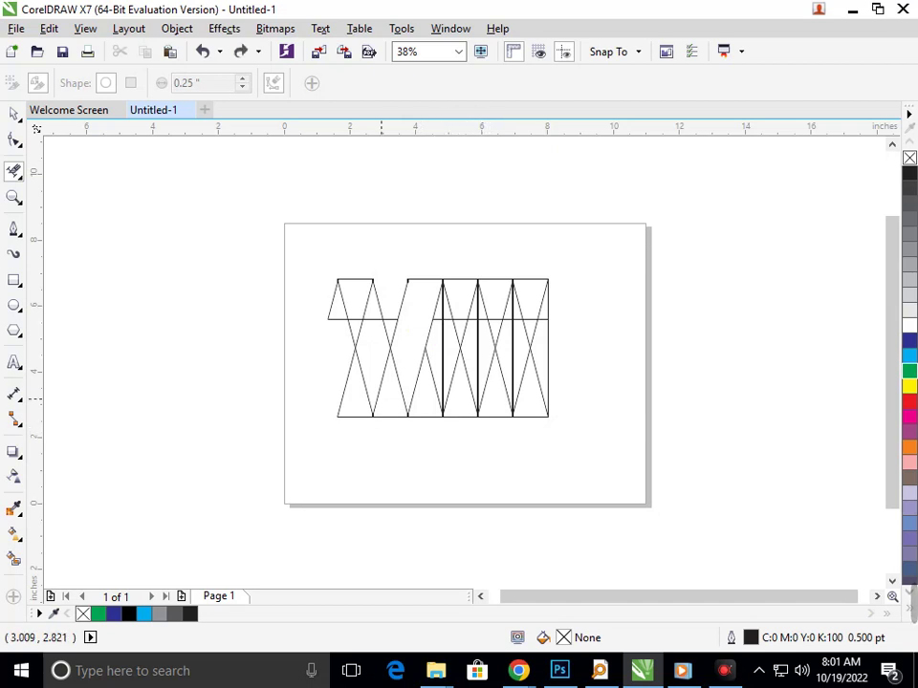
click(380, 382)
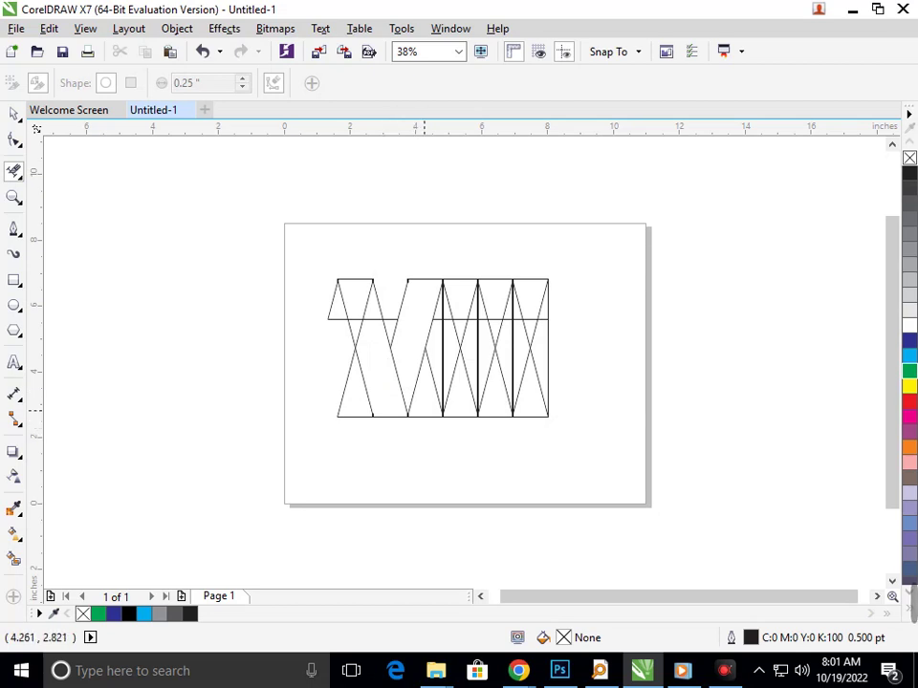
drag(326, 401, 350, 423)
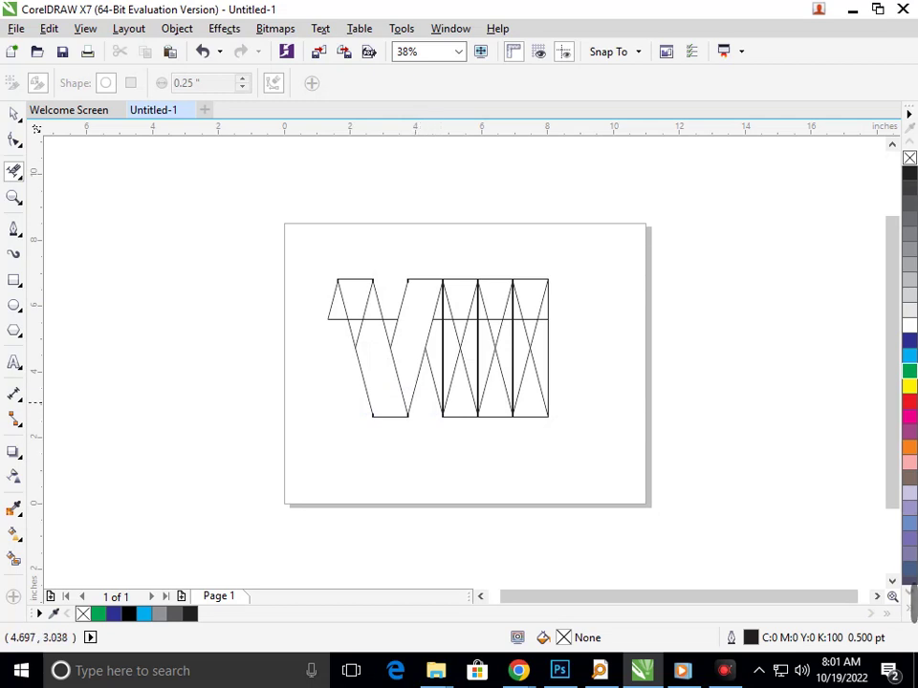
scroll(428, 328, up, 4)
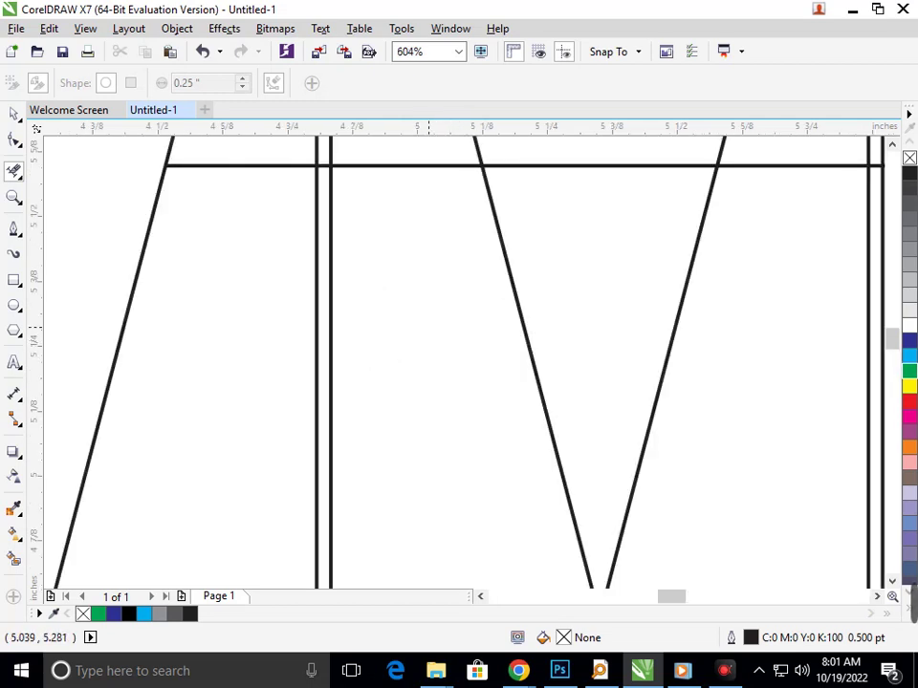
key(F3)
key(F2)
drag(405, 294, 451, 342)
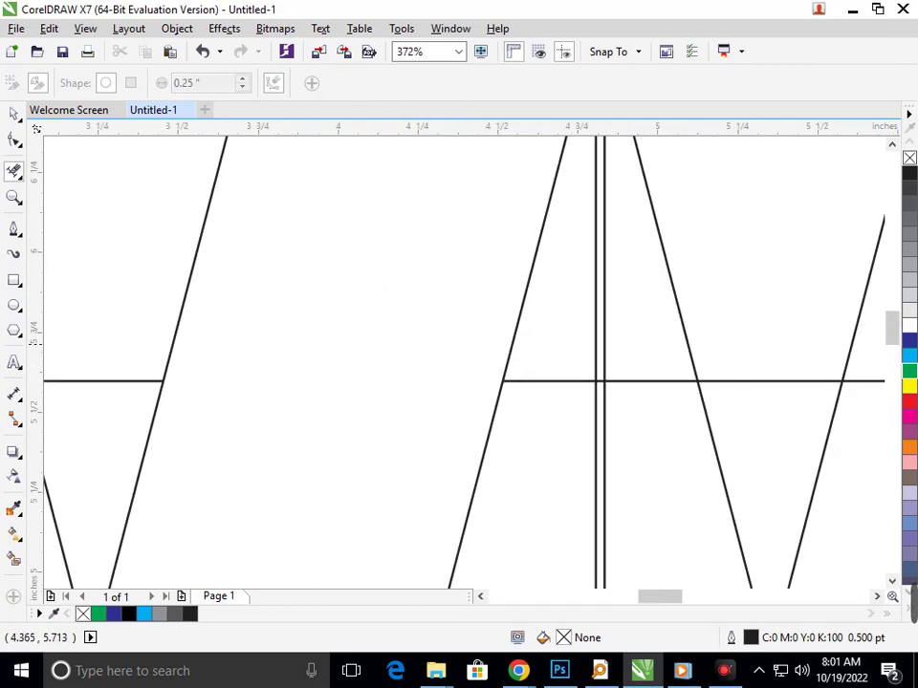
scroll(450, 354, down, 4)
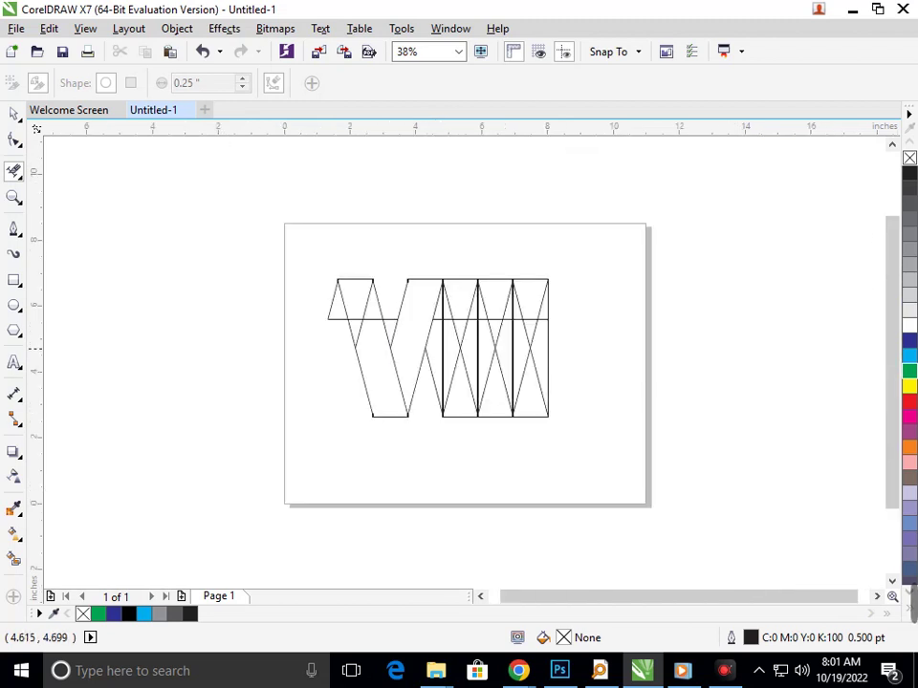
- Undo the recent segment deletions in the fifth and sixth panels, back to the removed lower vertical edges between panels four and five
scroll(448, 353, up, 4)
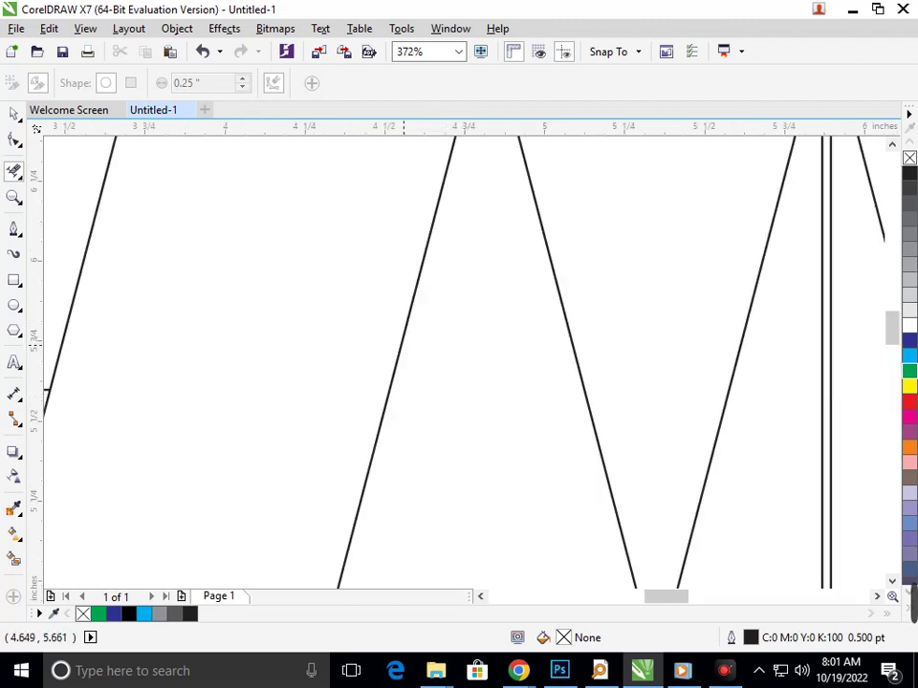
scroll(403, 339, down, 4)
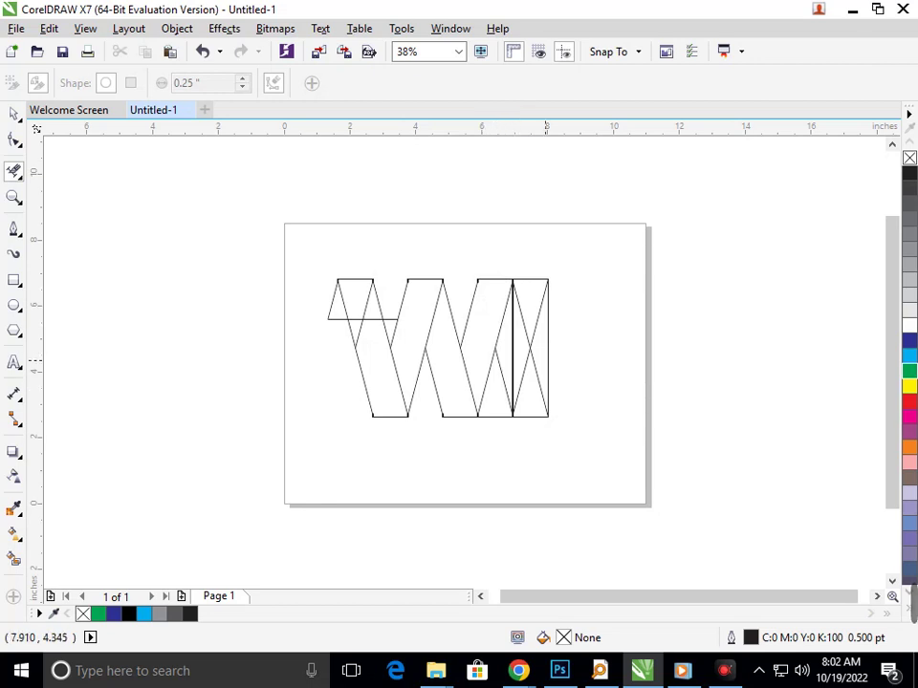
key(ctrl+z)
key(ctrl+z)
key(ctrl+z)
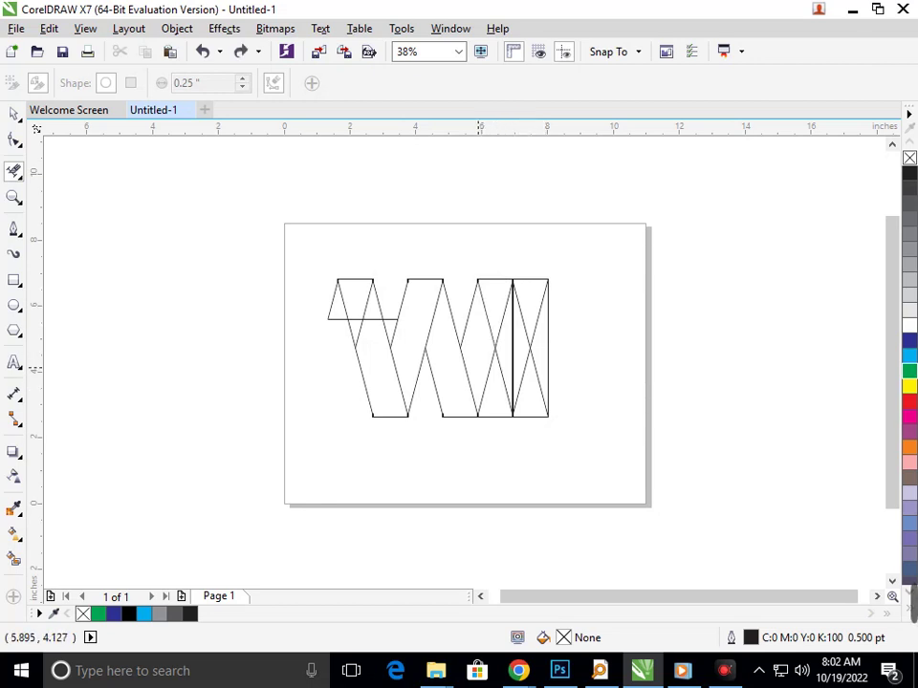
key(ctrl+z)
key(ctrl+z)
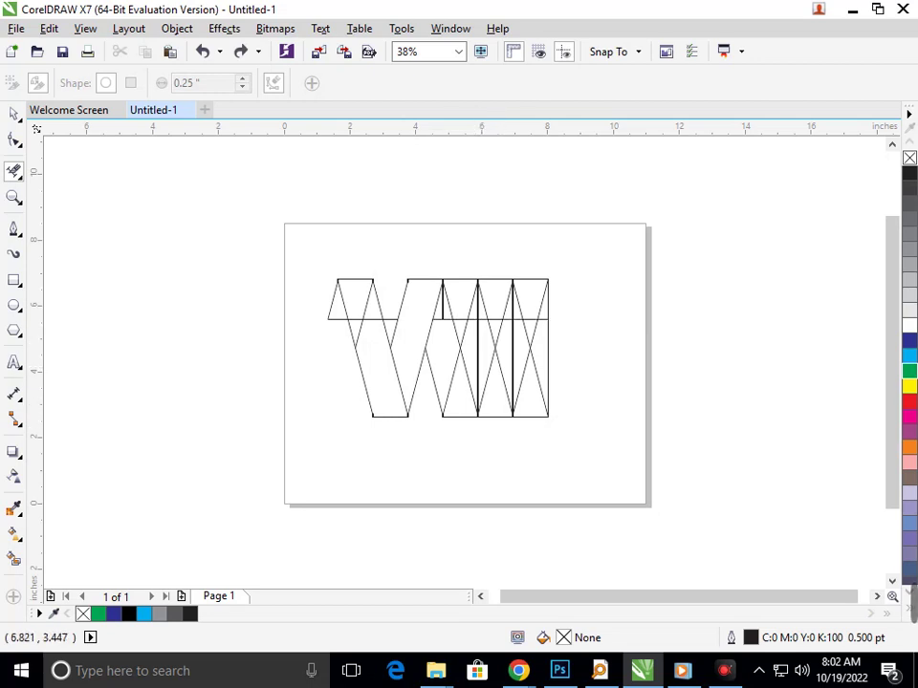
- Delete the fifth panel's upper edge and the crossbar segments between the diagonals in the fifth and sixth panels
click(460, 279)
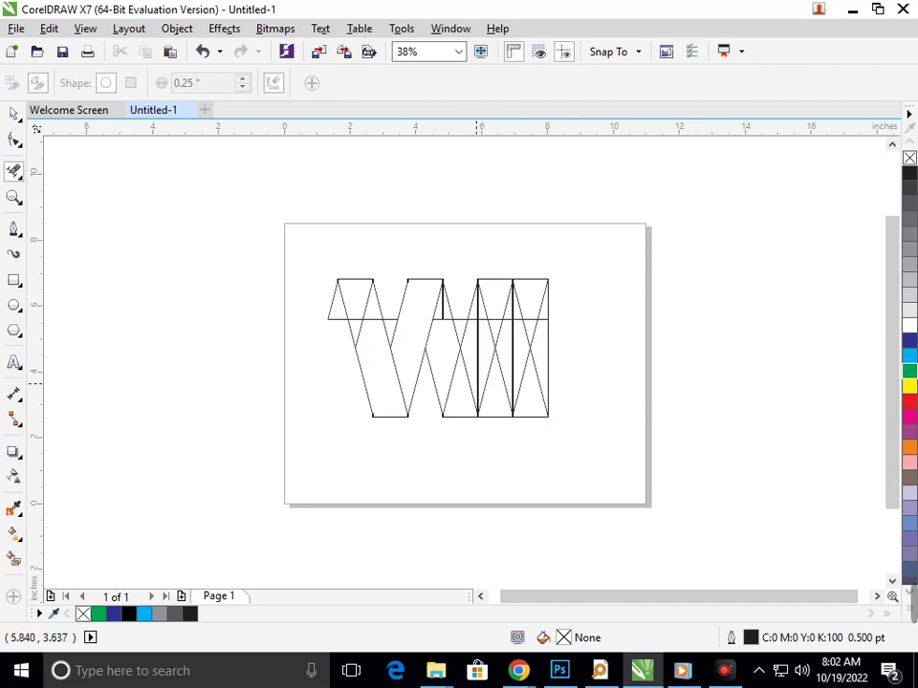
scroll(465, 364, up, 6)
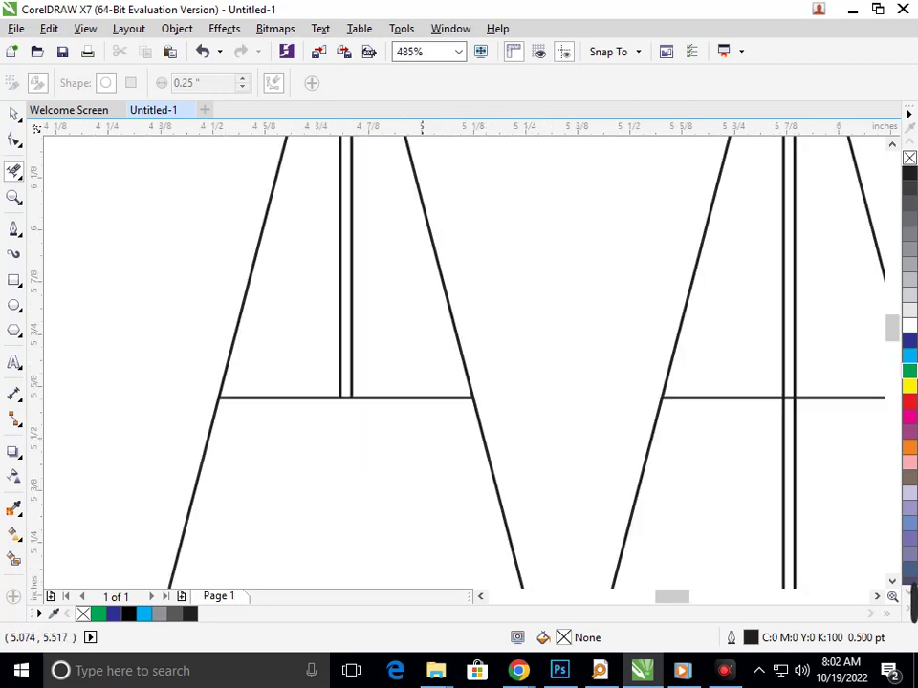
scroll(514, 371, down, 6)
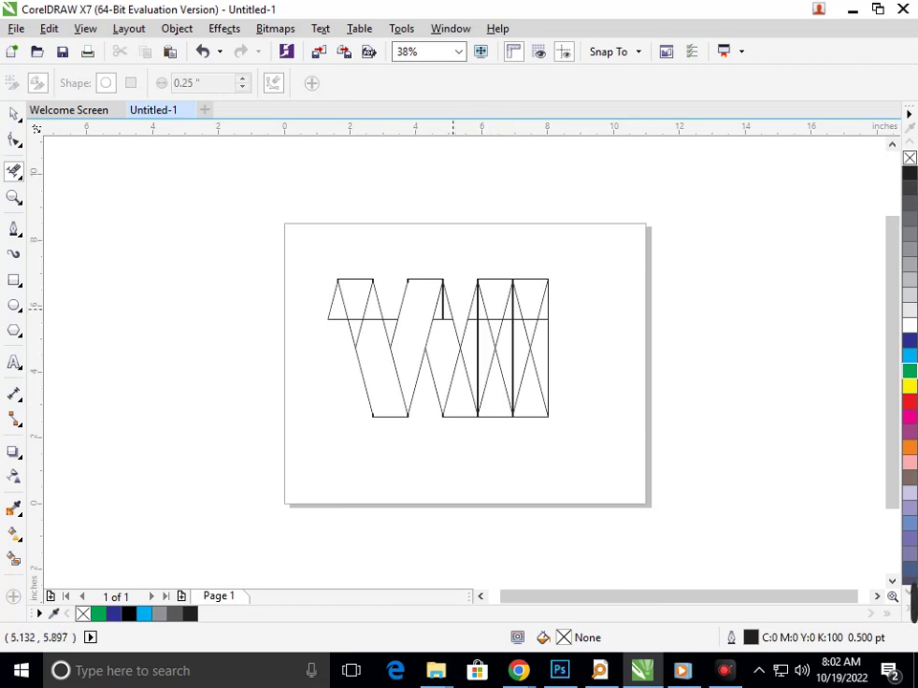
scroll(453, 306, up, 5)
click(534, 231)
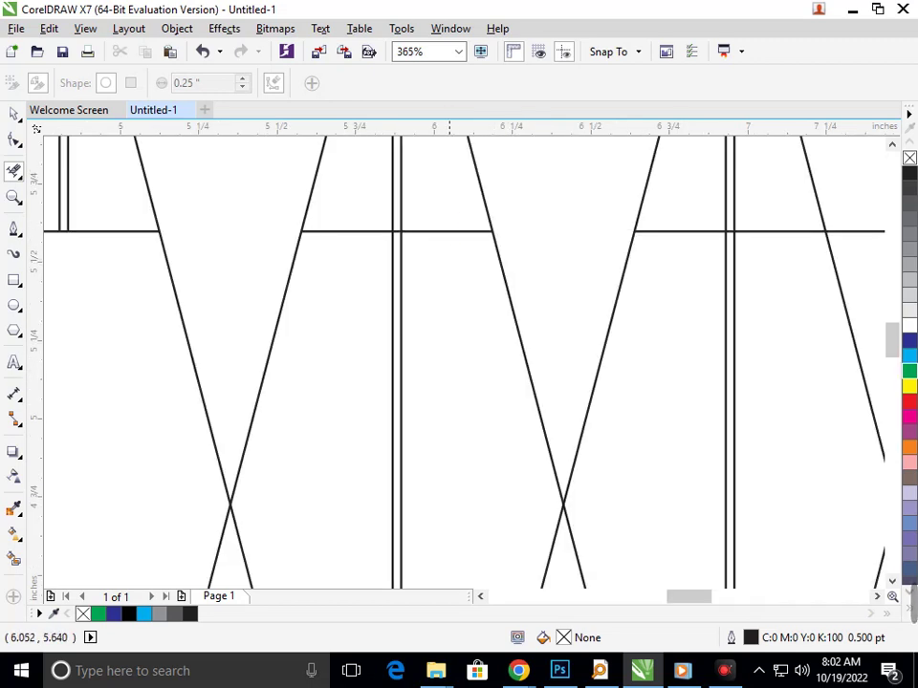
scroll(330, 287, down, 5)
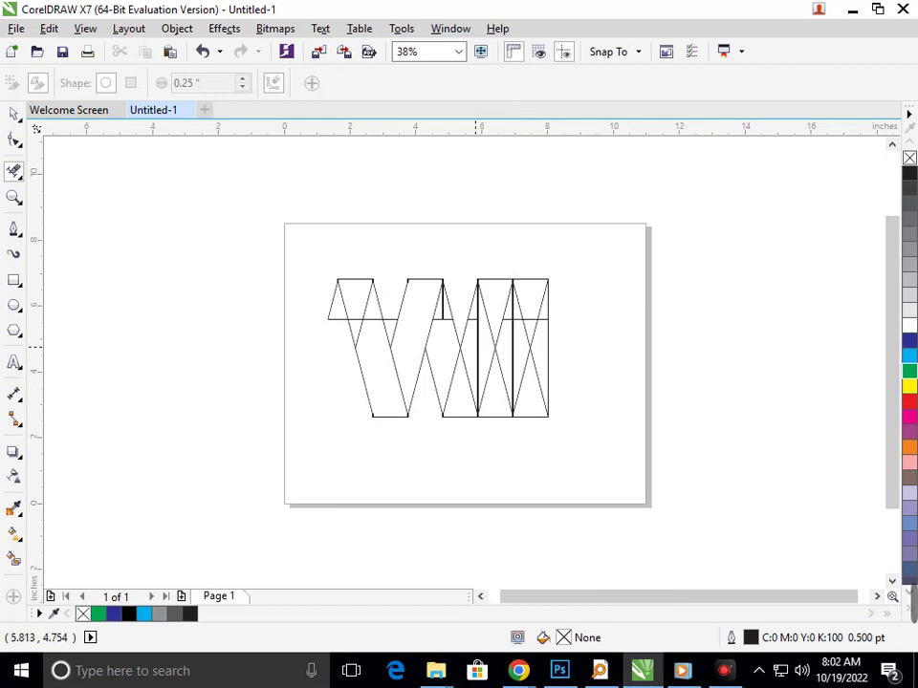
- Delete the vertical edges and crossbar remnants between panels five and six, plus the sixth panel's upper diagonal starting from that shared corner
click(492, 317)
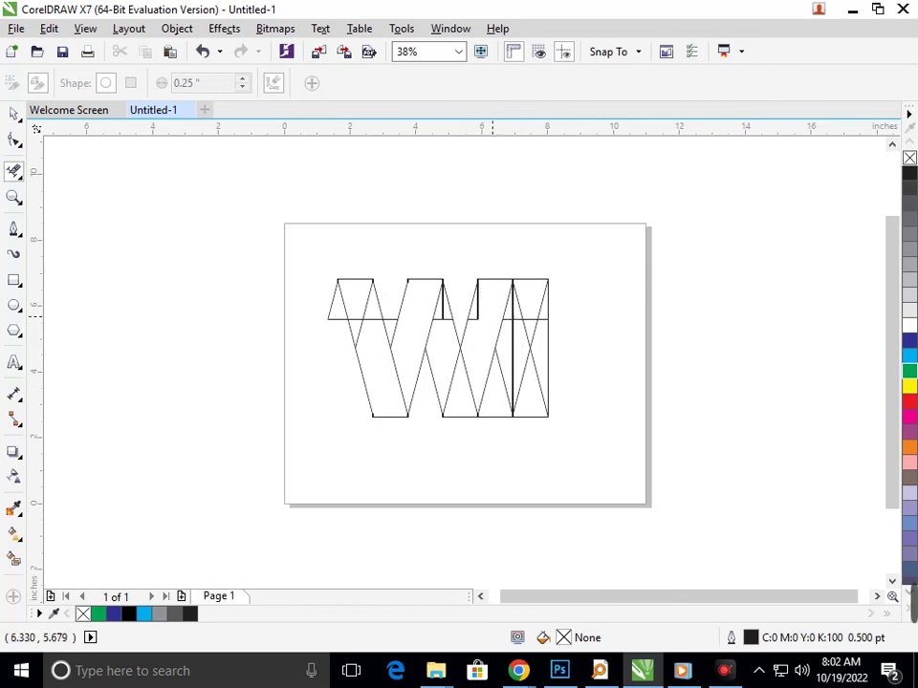
key(F2)
drag(456, 288, 498, 333)
mouse_move(441, 352)
mouse_down()
mouse_move(488, 390)
mouse_move(447, 422)
mouse_move(467, 474)
mouse_up()
drag(322, 353, 417, 406)
scroll(445, 431, down, 5)
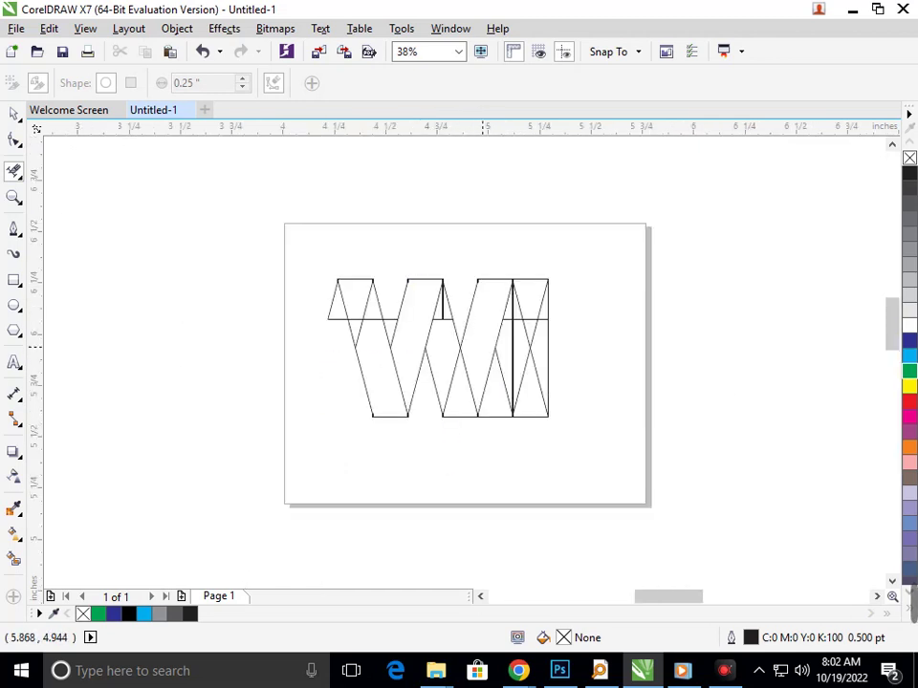
- Delete the remaining upper vertical edges and crossbar pieces between the fourth and fifth panels
scroll(444, 311, up, 4)
scroll(413, 278, down, 4)
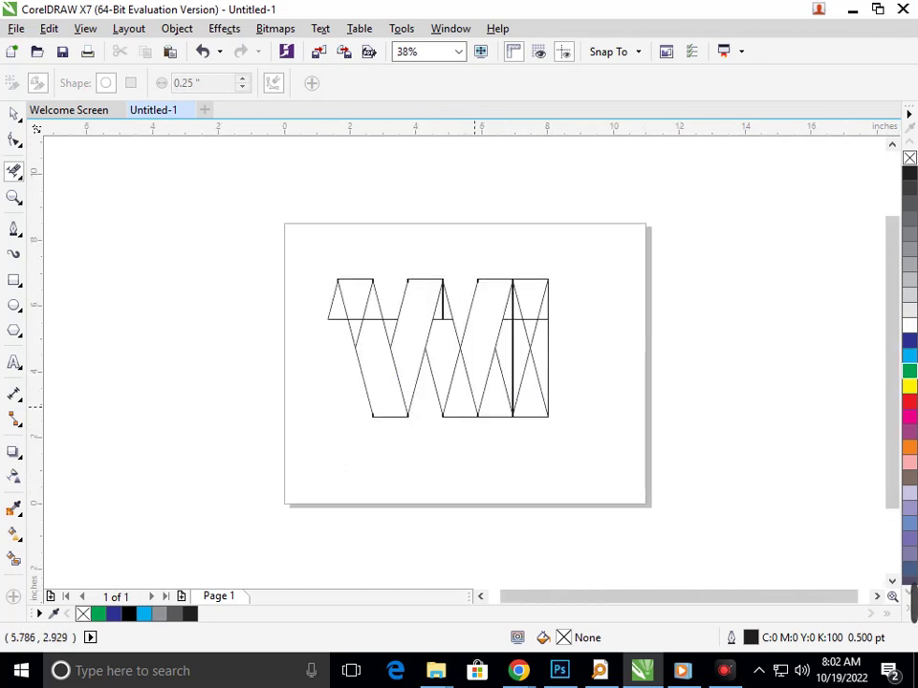
scroll(413, 278, up, 4)
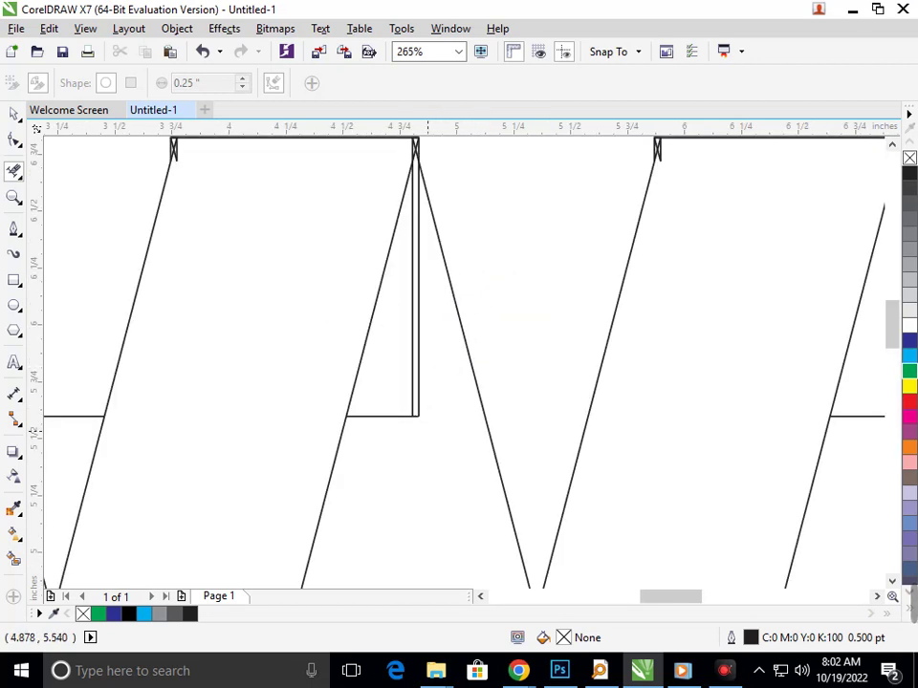
scroll(413, 278, down, 4)
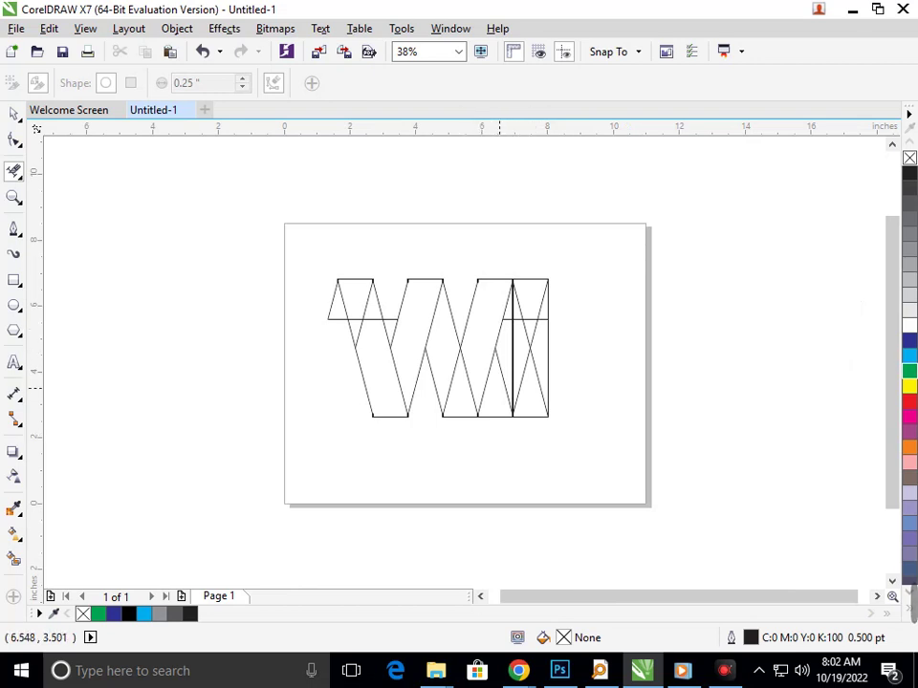
- Delete the sixth panel's lower edge and lower-right diagonal, plus the seventh panel's segments except its upper edge and slanted tip with base
click(499, 389)
click(546, 389)
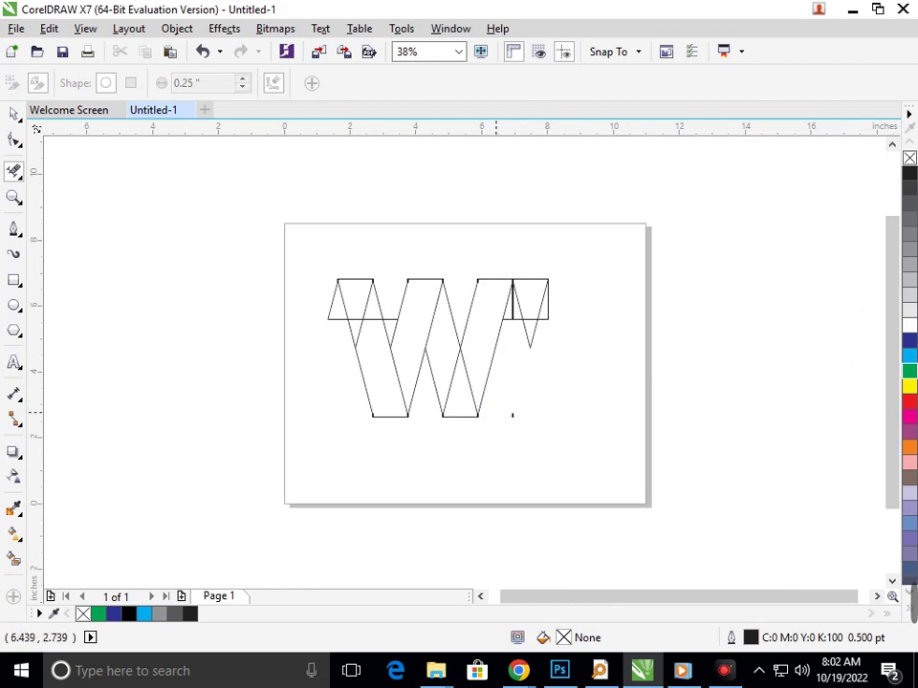
scroll(551, 287, up, 3)
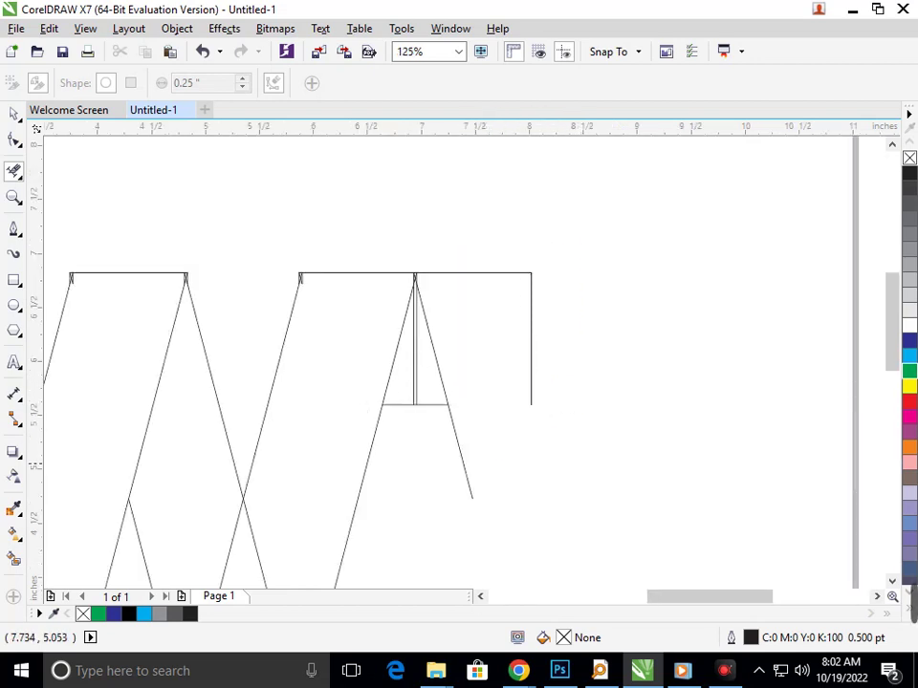
drag(440, 473, 484, 446)
drag(508, 366, 557, 346)
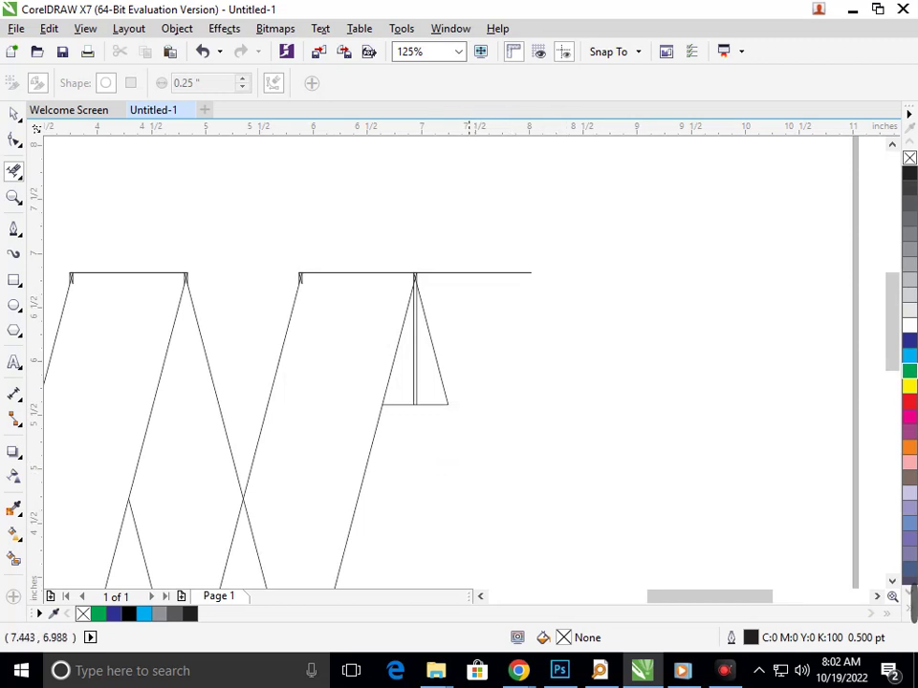
- Delete the seventh panel's upper edge and the double vertical lines inside the last slanted tip
drag(470, 254, 478, 291)
key(F2)
drag(385, 324, 524, 435)
key(F3)
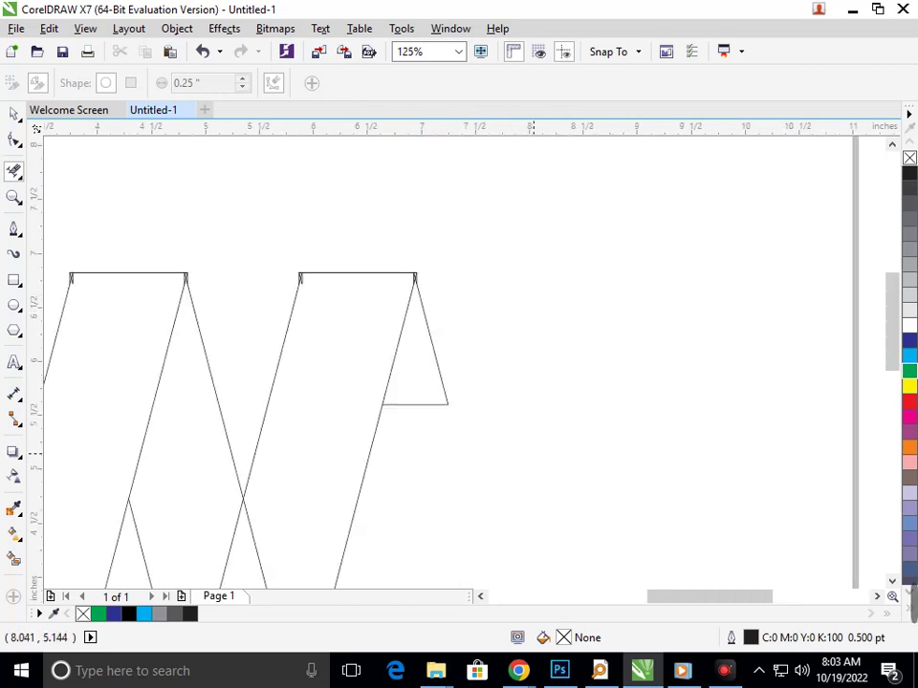
- Delete the two short vertical stubs at the upper corner where the last bar meets its slanted tip
scroll(412, 271, up, 5)
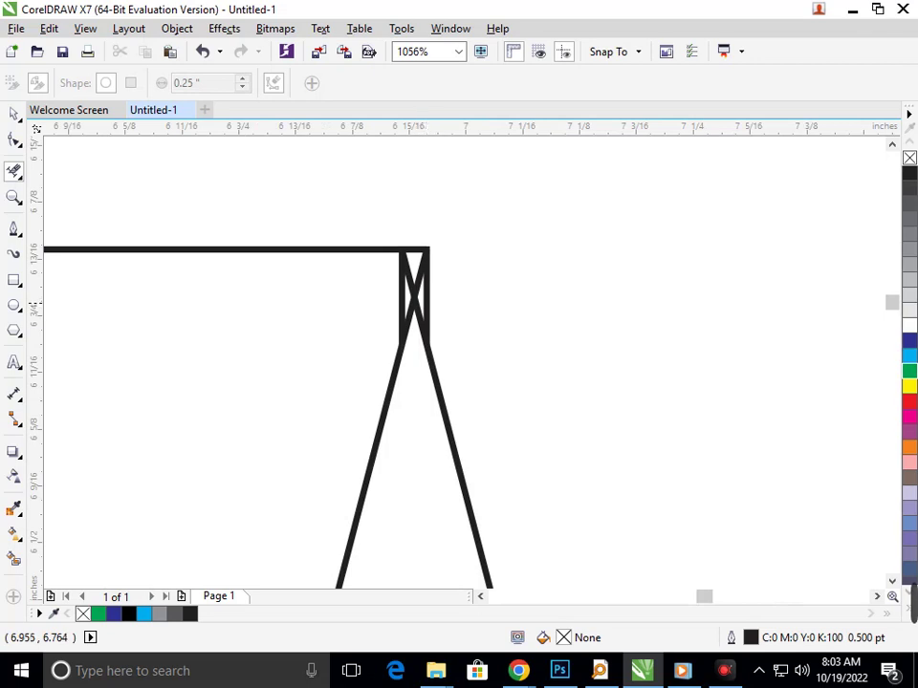
click(427, 304)
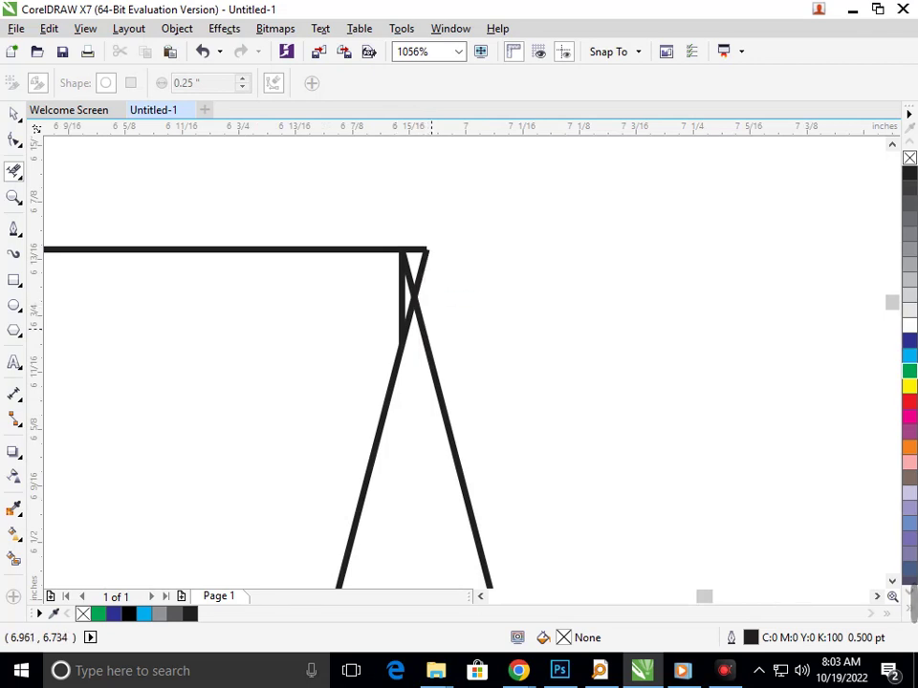
scroll(404, 304, up, 5)
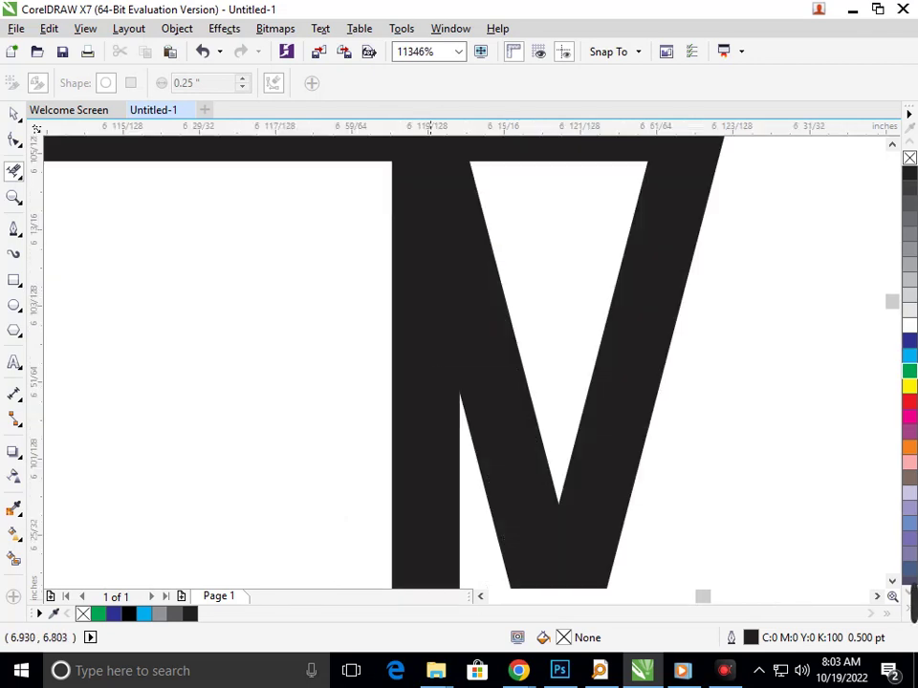
click(401, 270)
scroll(401, 356, down, 5)
scroll(404, 356, down, 5)
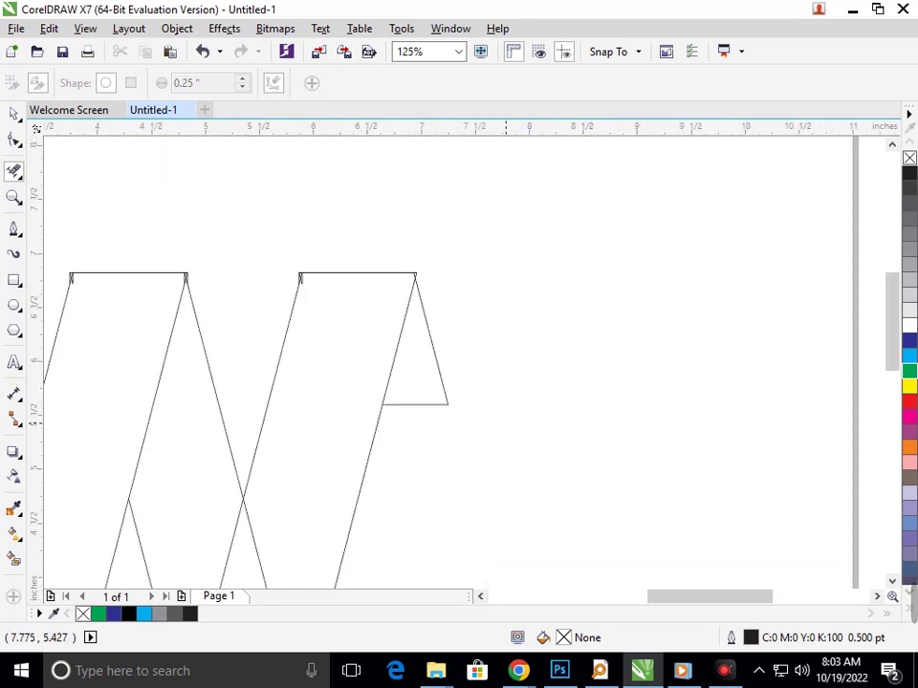
scroll(531, 312, down, 3)
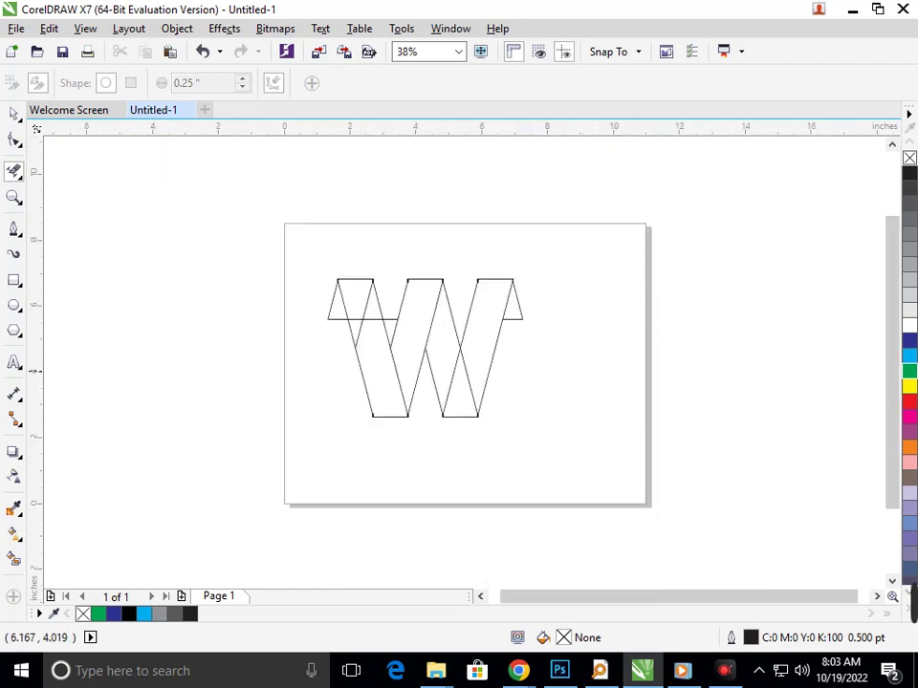
- Delete the inner vertical stub and crossing diagonal stubs at the middle bar's upper-left corner, keeping the outer corner edge
scroll(400, 259, up, 9)
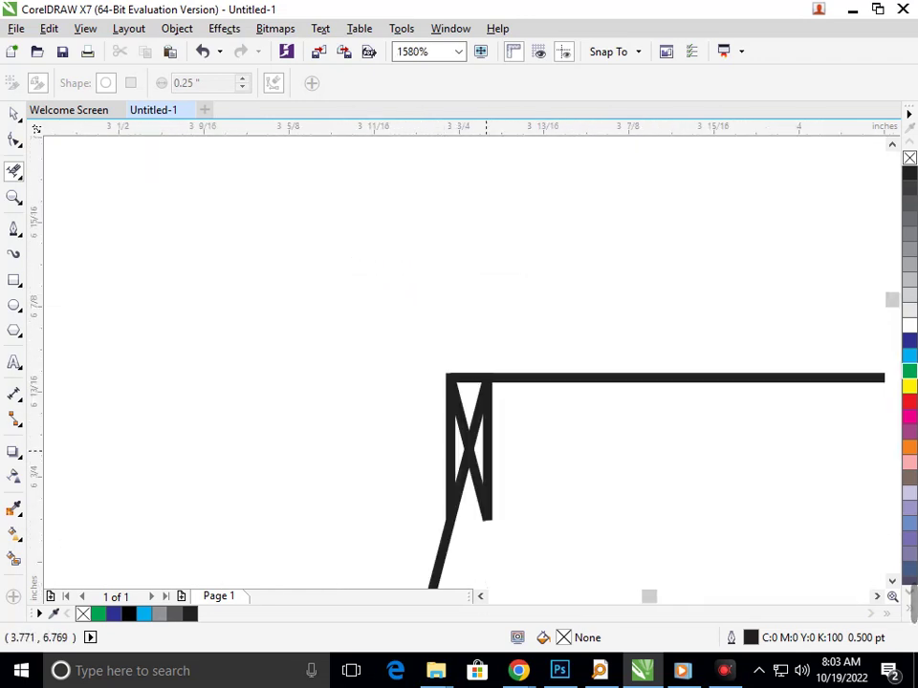
click(488, 431)
click(480, 502)
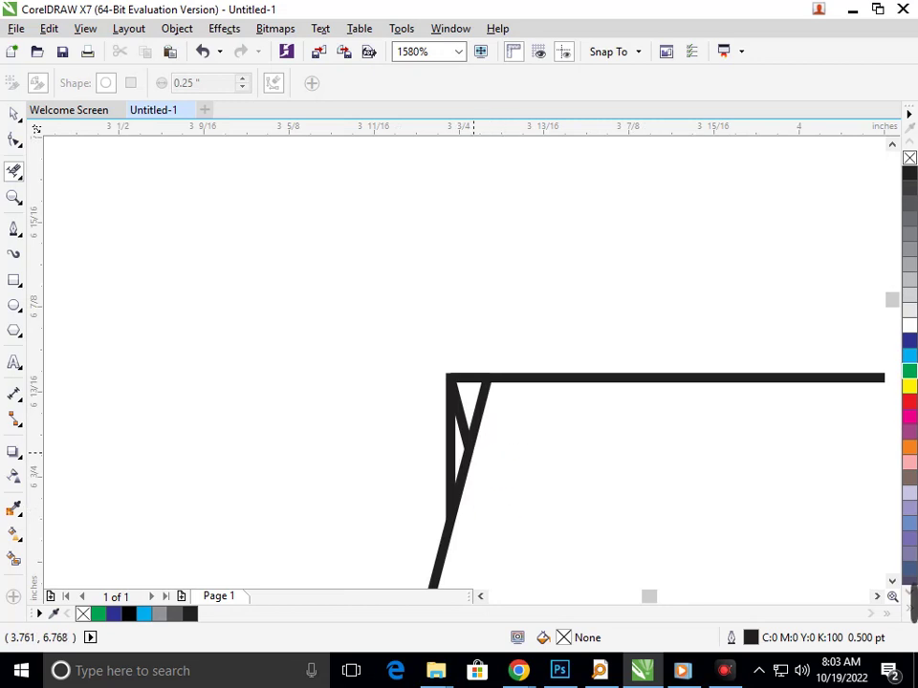
click(478, 421)
click(464, 478)
click(463, 418)
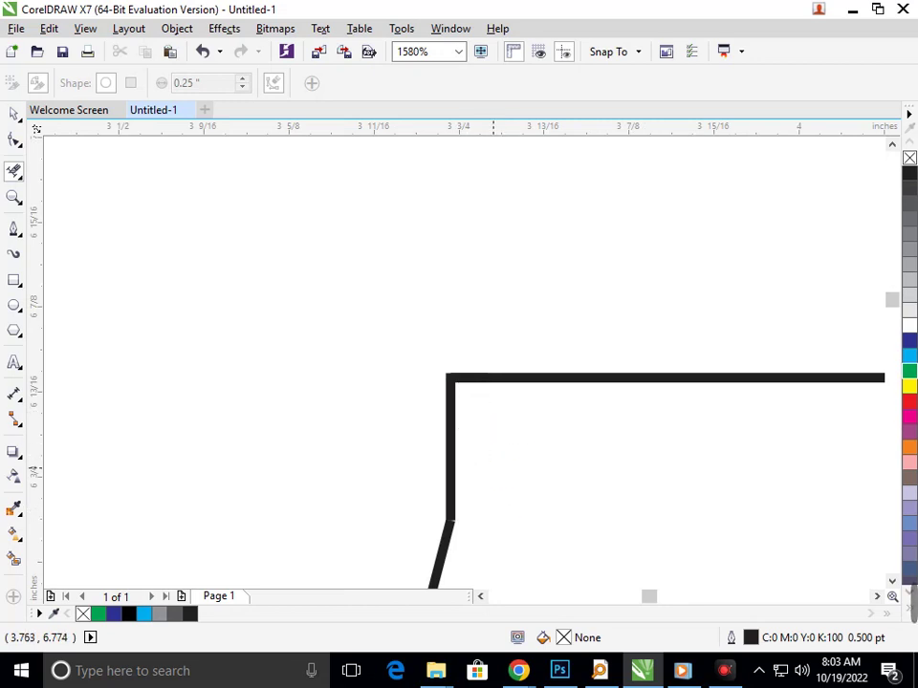
scroll(492, 469, down, 9)
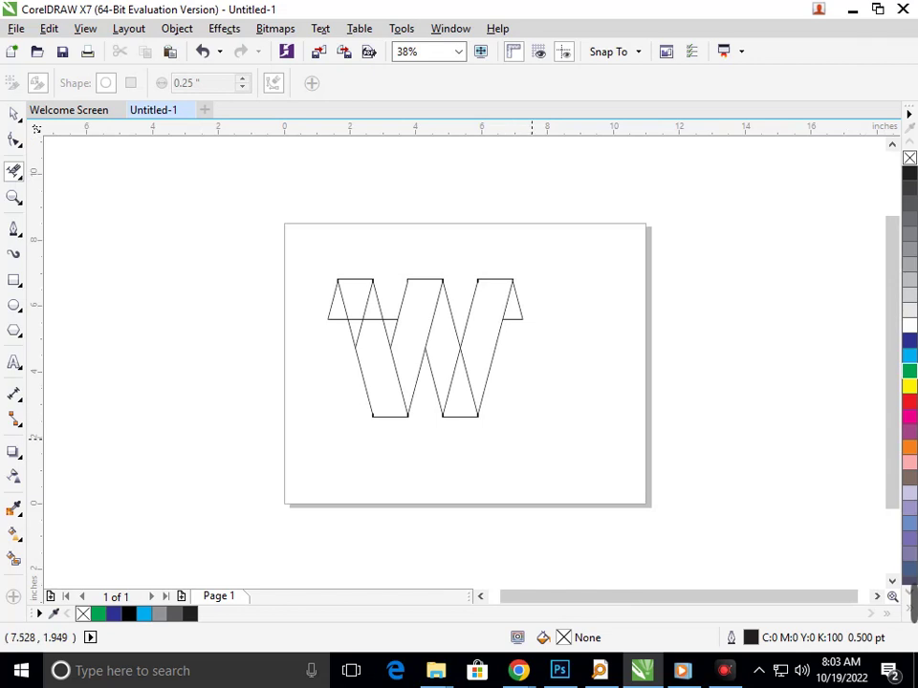
- Delete the crossbar segment inside the third panel, between the W's first leg and the adjacent rising diagonal
scroll(367, 294, up, 5)
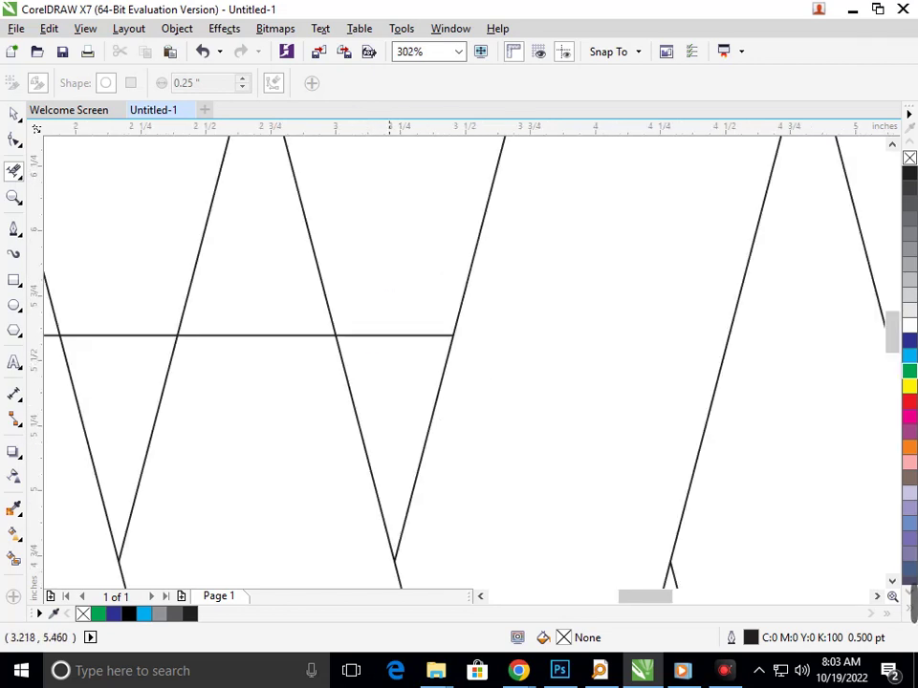
scroll(298, 340, down, 5)
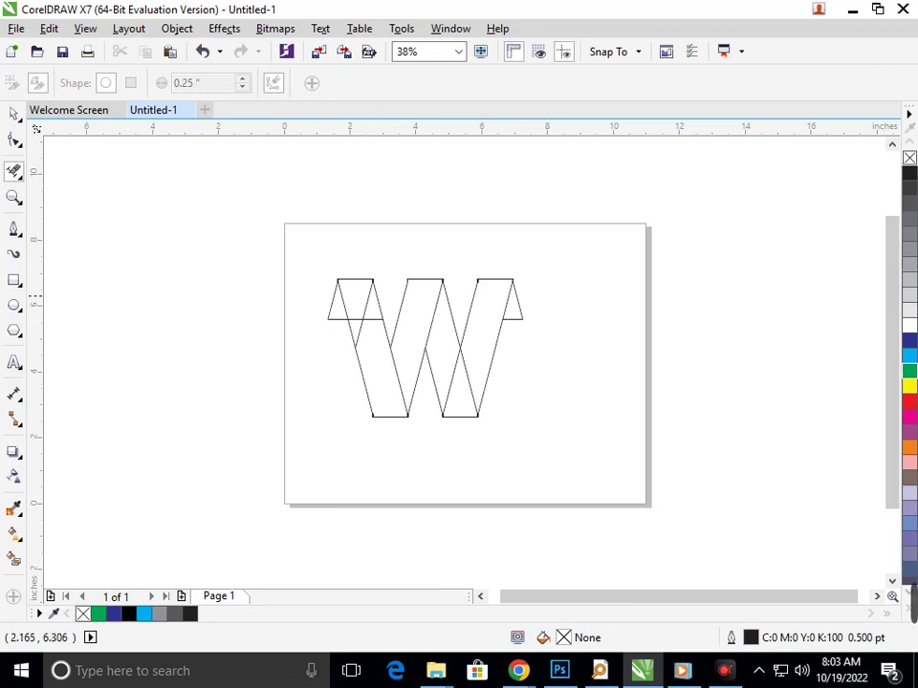
- Try to delete both diagonals above the crossbar inside the first folded tip of the W
drag(314, 256, 420, 349)
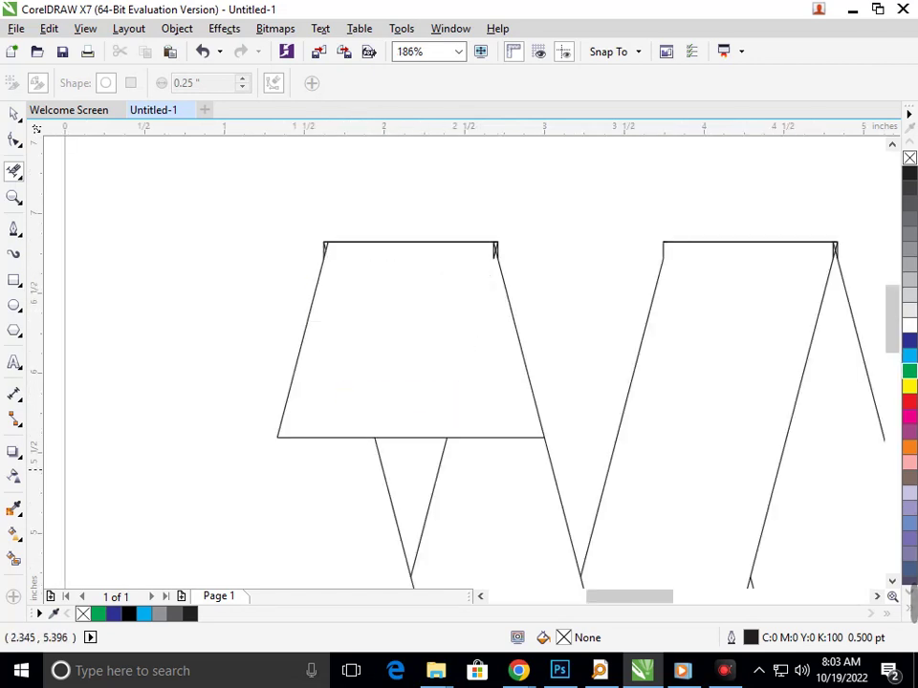
drag(423, 468, 471, 488)
key(F3)
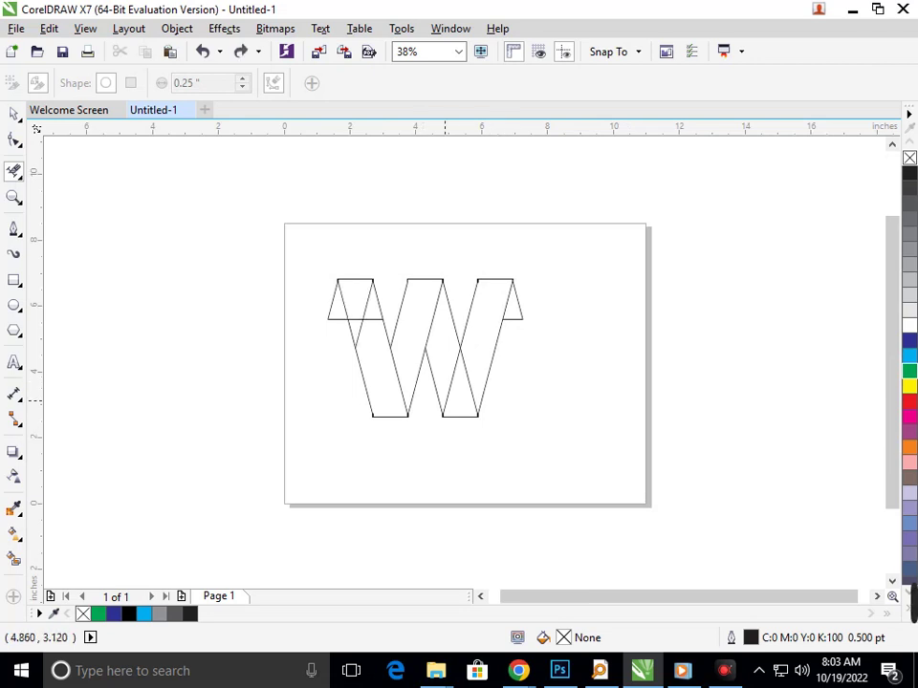
- Delete the crossbar piece crossing the first leg and the short diagonal below it, ending the folded flap at its lower-right corner
scroll(428, 359, up, 5)
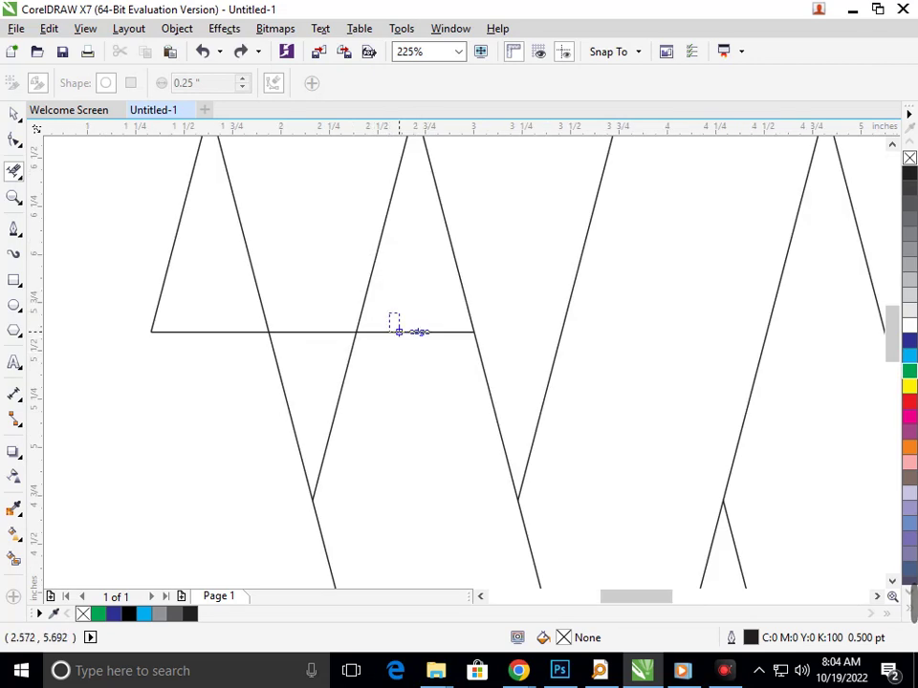
click(394, 329)
click(338, 393)
scroll(364, 320, down, 4)
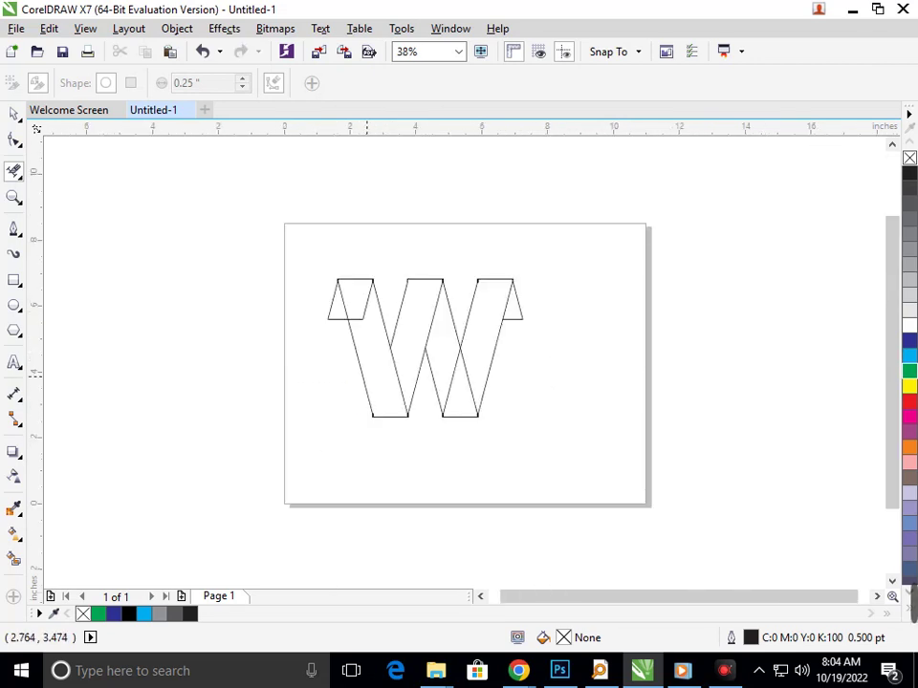
- Delete the diagonal crossing the first folded flap above its base, leaving an open parallelogram
key(F2)
drag(328, 275, 394, 352)
drag(339, 332, 414, 398)
key(F3)
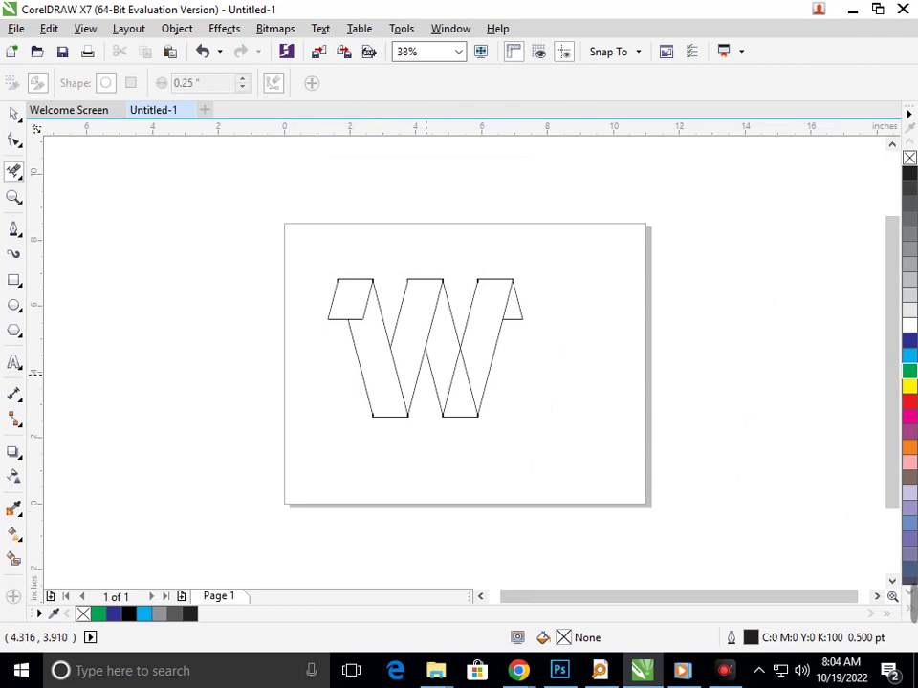
click(759, 670)
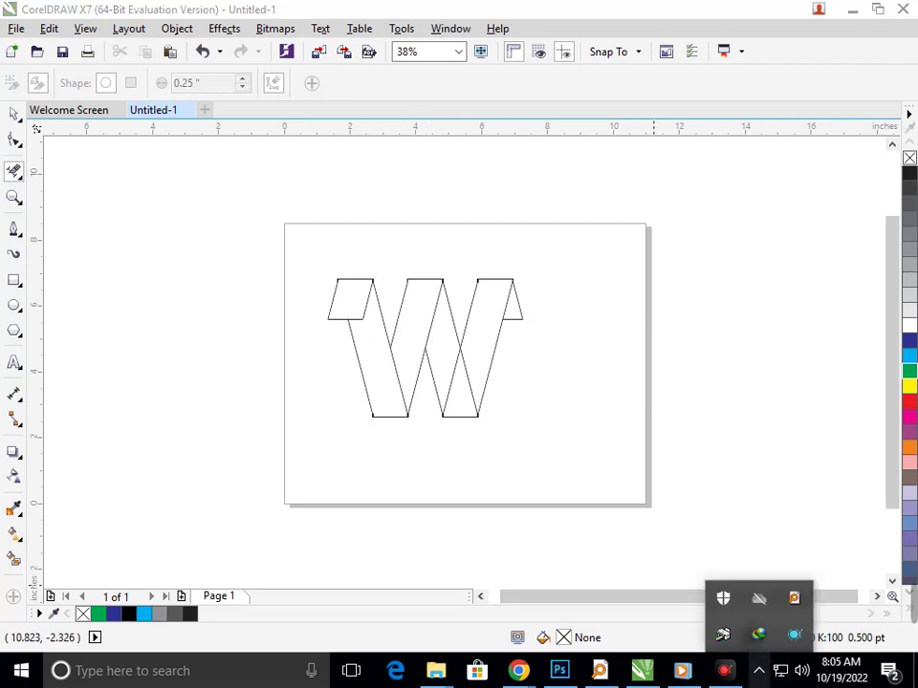
- Delete the diagonal segment crossing the lower half of the W's last rising leg
drag(427, 376, 500, 398)
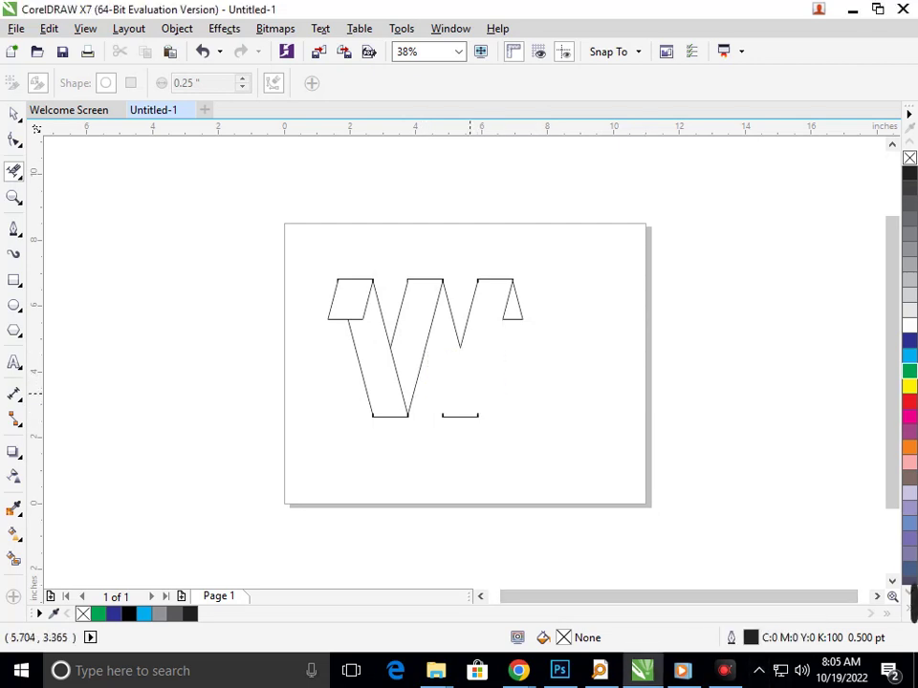
key(ctrl+z)
scroll(493, 393, up, 2)
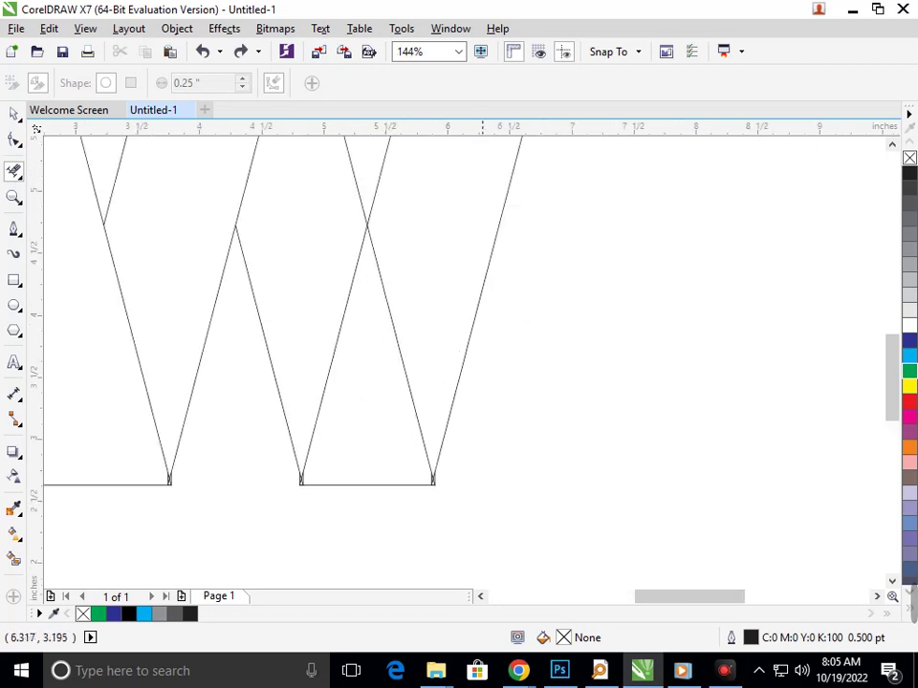
drag(391, 362, 419, 401)
scroll(411, 447, down, 2)
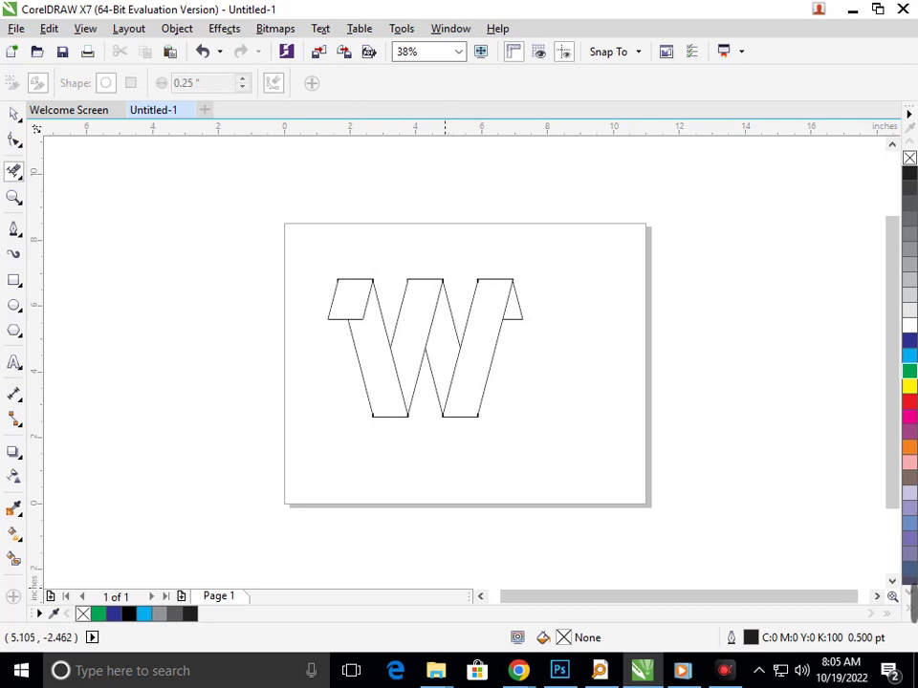
key(F2)
drag(329, 383, 495, 473)
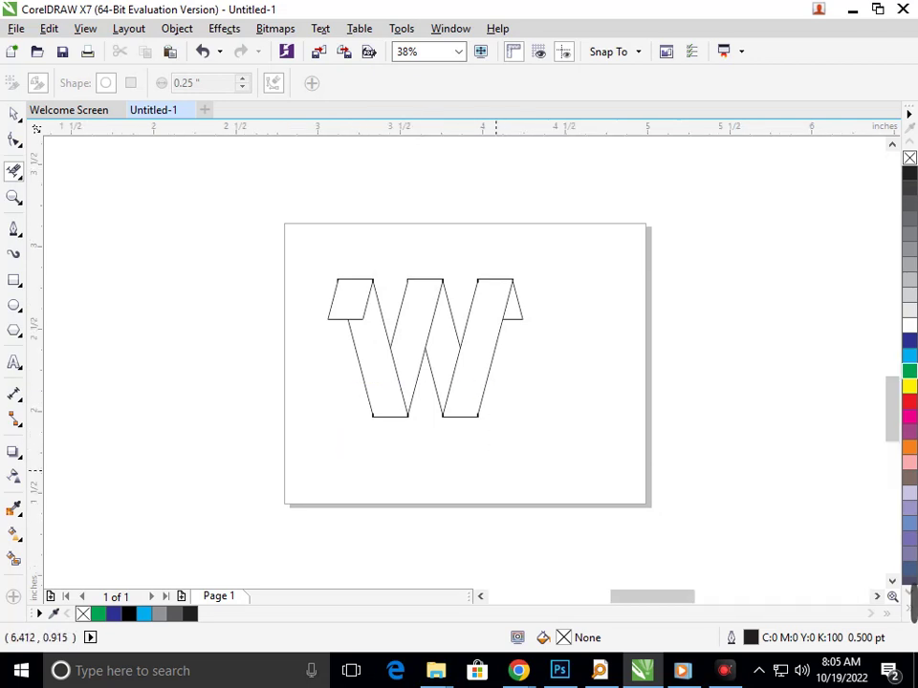
scroll(496, 470, up, 5)
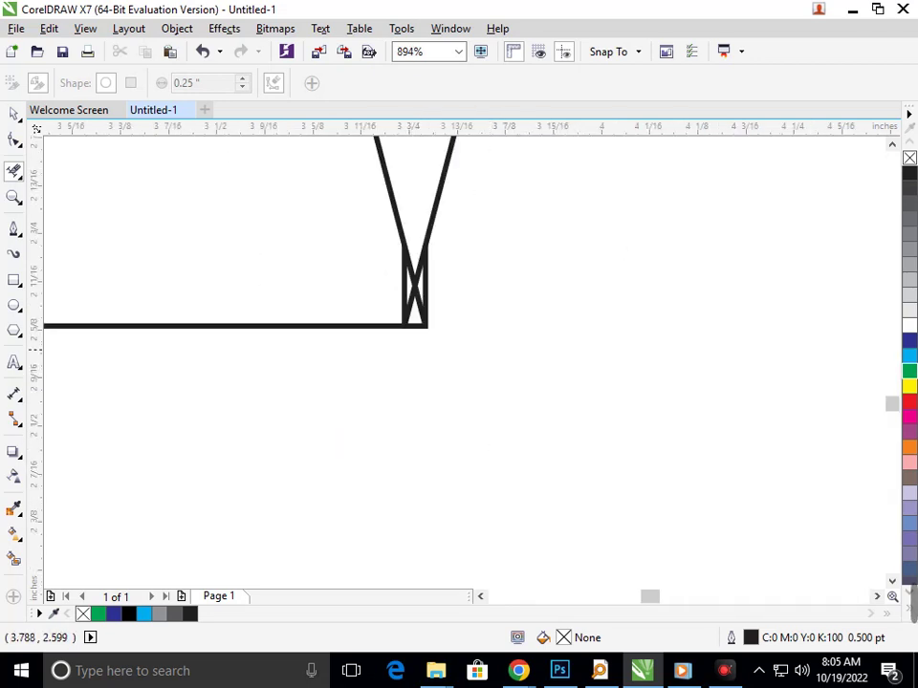
scroll(438, 335, down, 3)
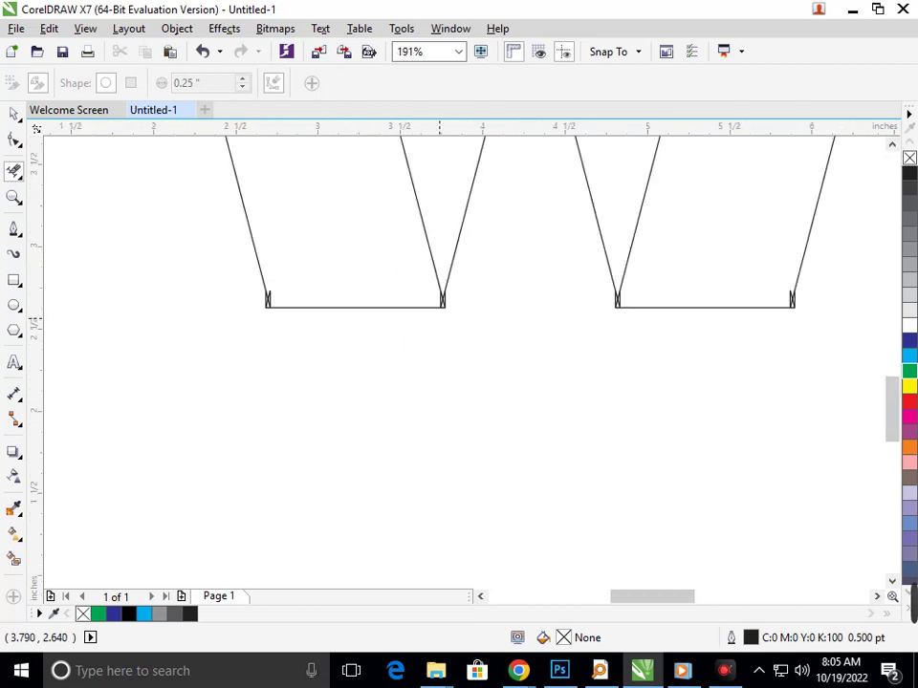
scroll(438, 335, down, 2)
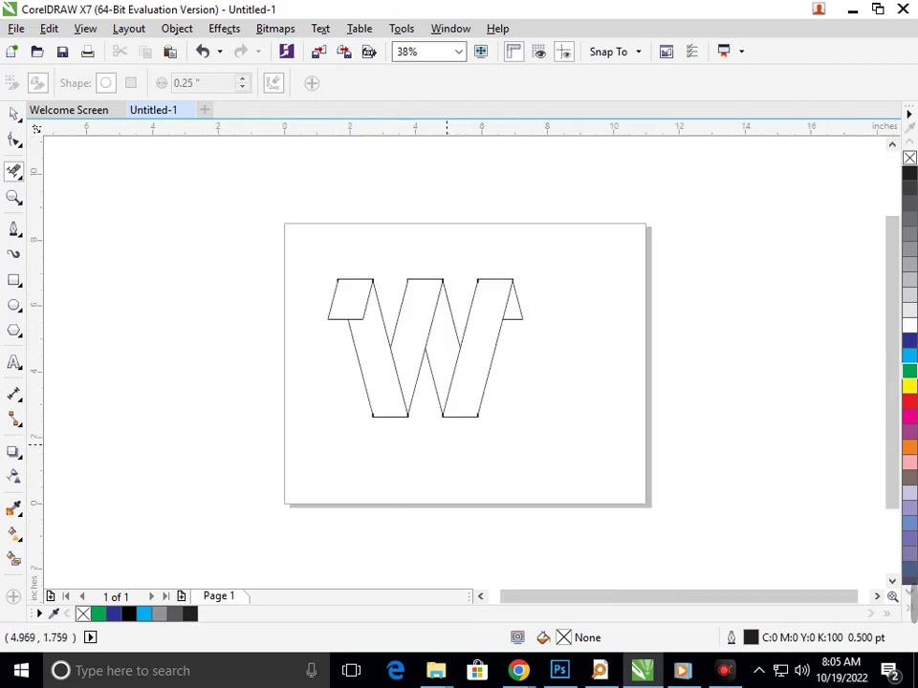
- Smart-fill the last rising leg of the W and recolour it green
click(14, 558)
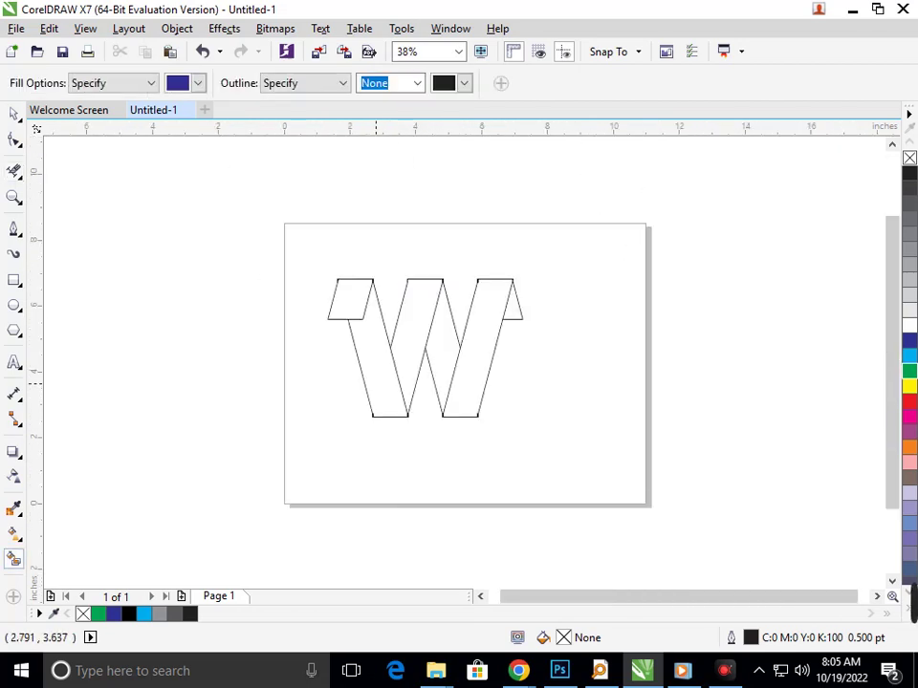
click(464, 385)
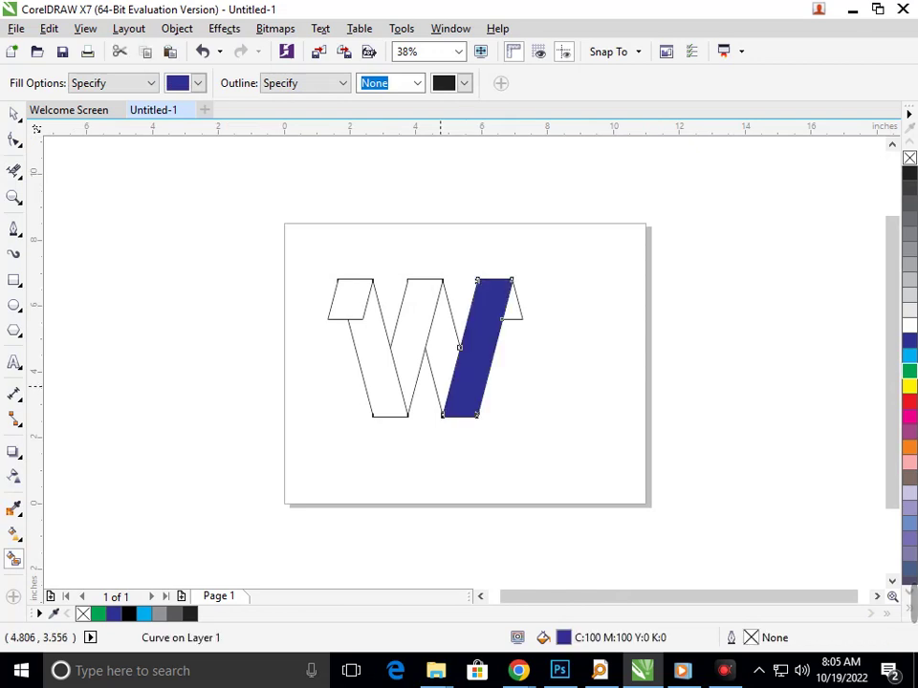
click(909, 371)
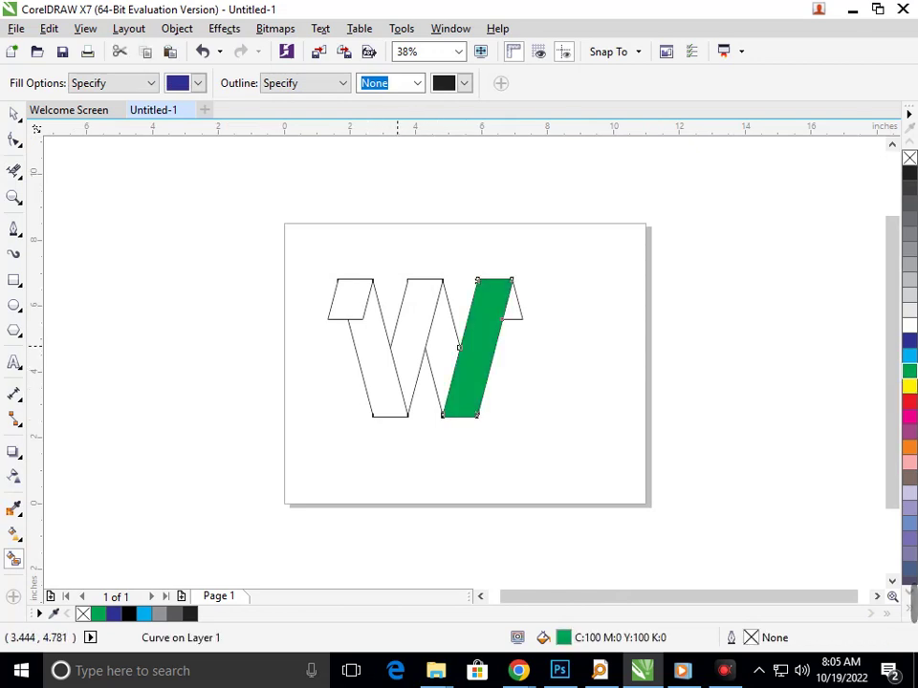
- Smart-fill the W's first falling leg blue and the visible part of the middle rising leg green
click(402, 337)
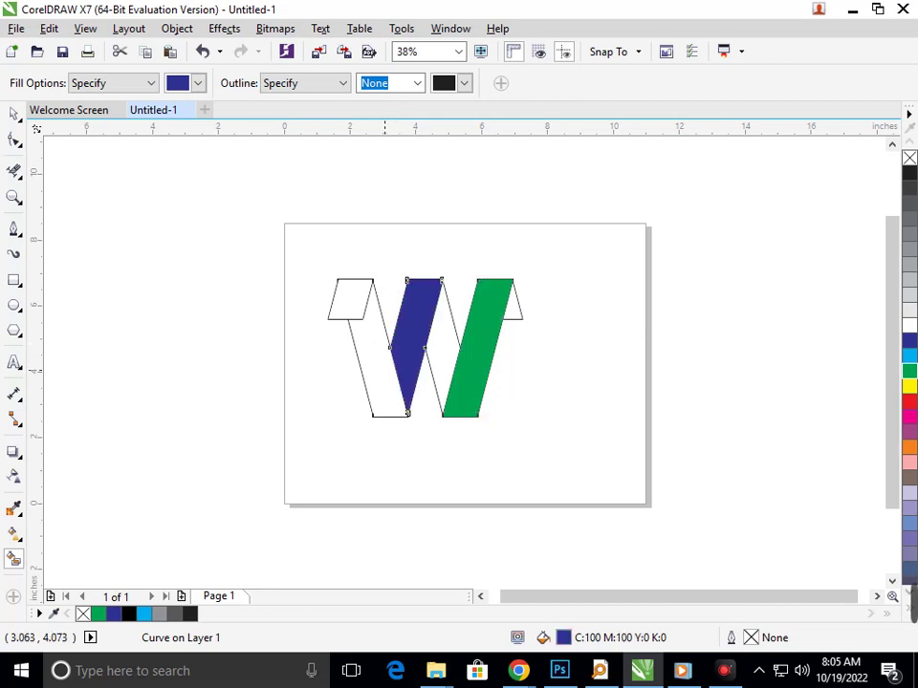
click(386, 367)
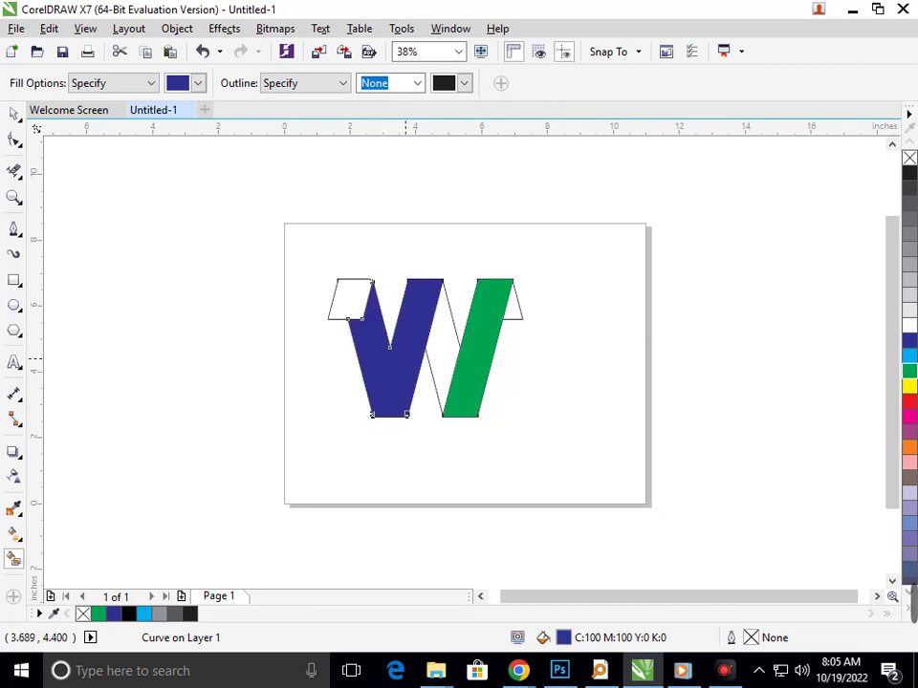
click(759, 671)
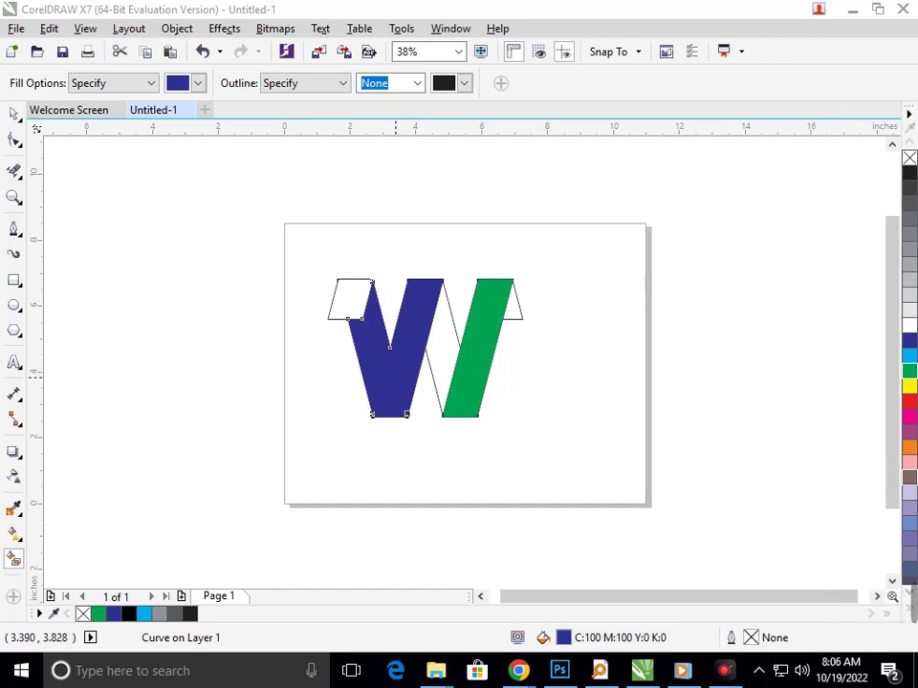
click(396, 375)
click(408, 345)
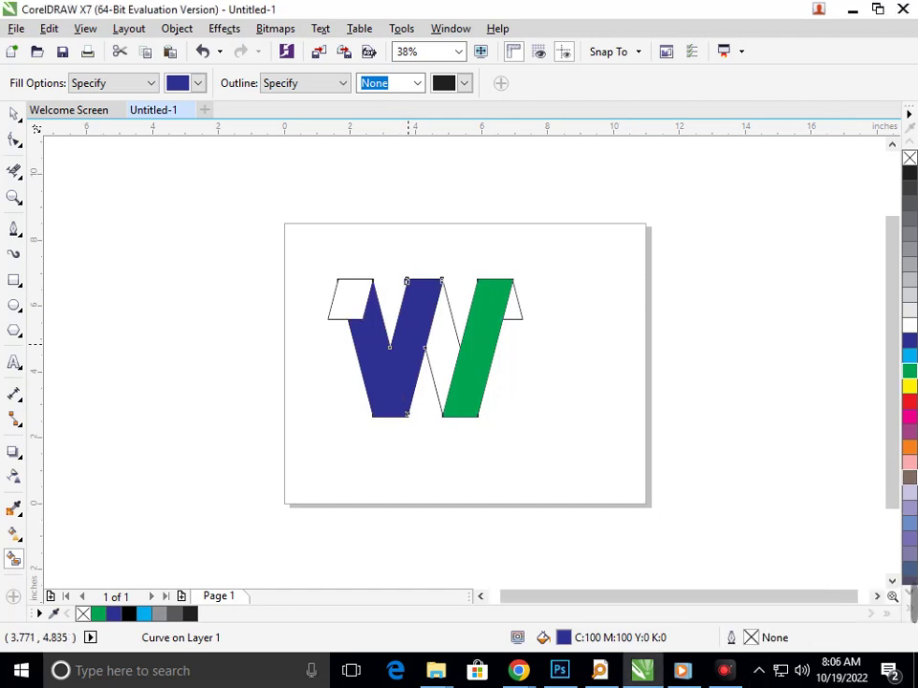
click(910, 371)
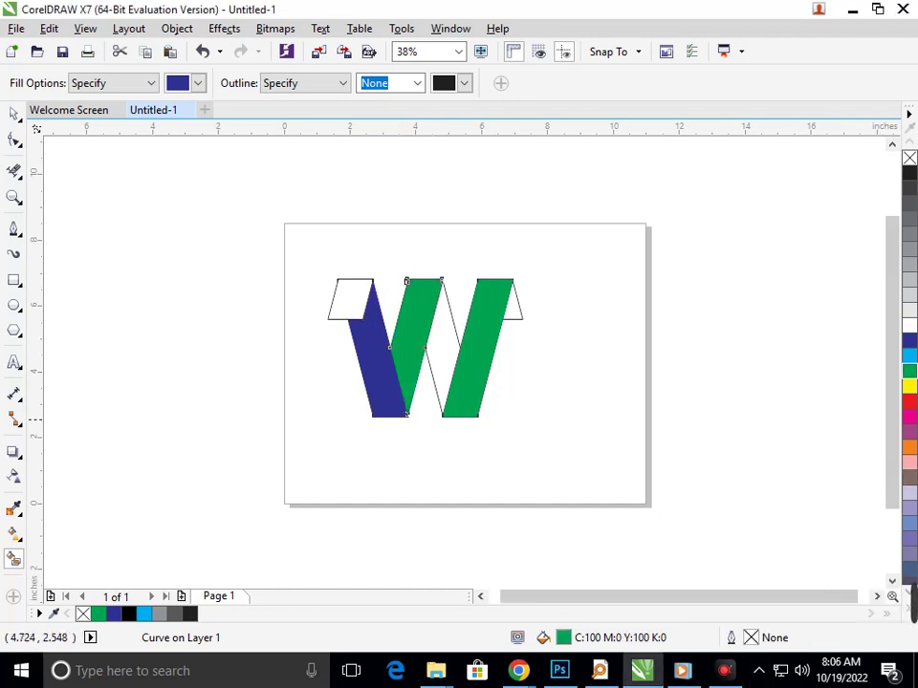
click(402, 409)
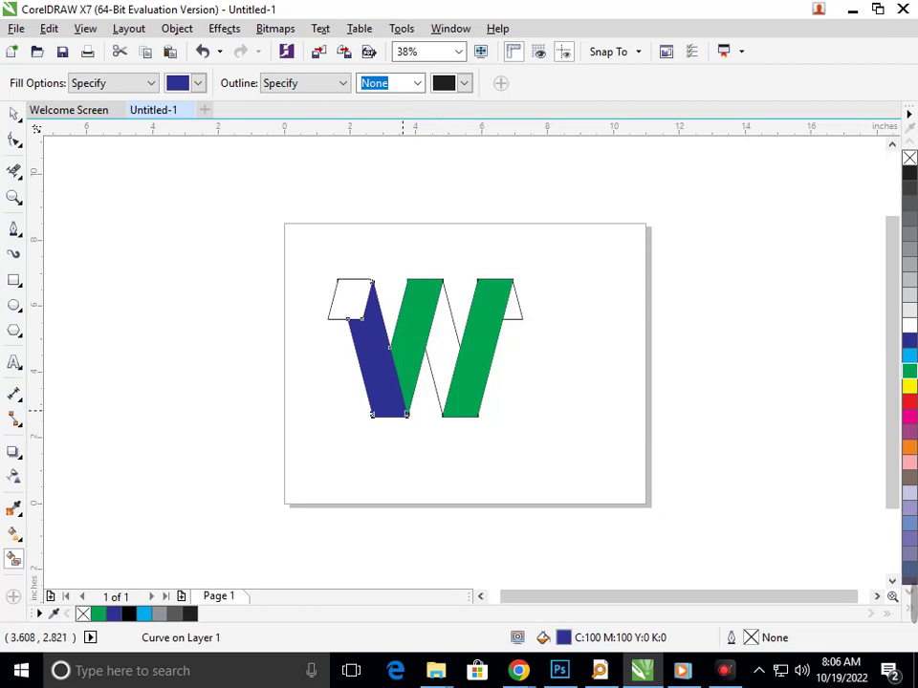
click(417, 411)
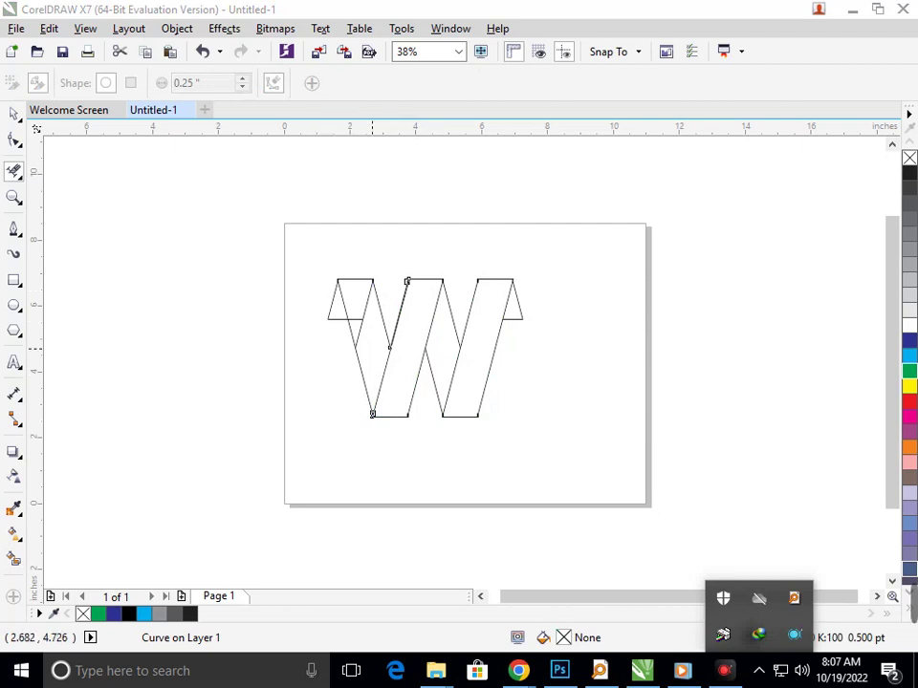
- Delete the diagonal crossing the first folded flap and the short diagonal just below the flap's base
mouse_move(313, 279)
mouse_down()
mouse_move(357, 305)
mouse_move(378, 338)
mouse_up()
key(ctrl+z)
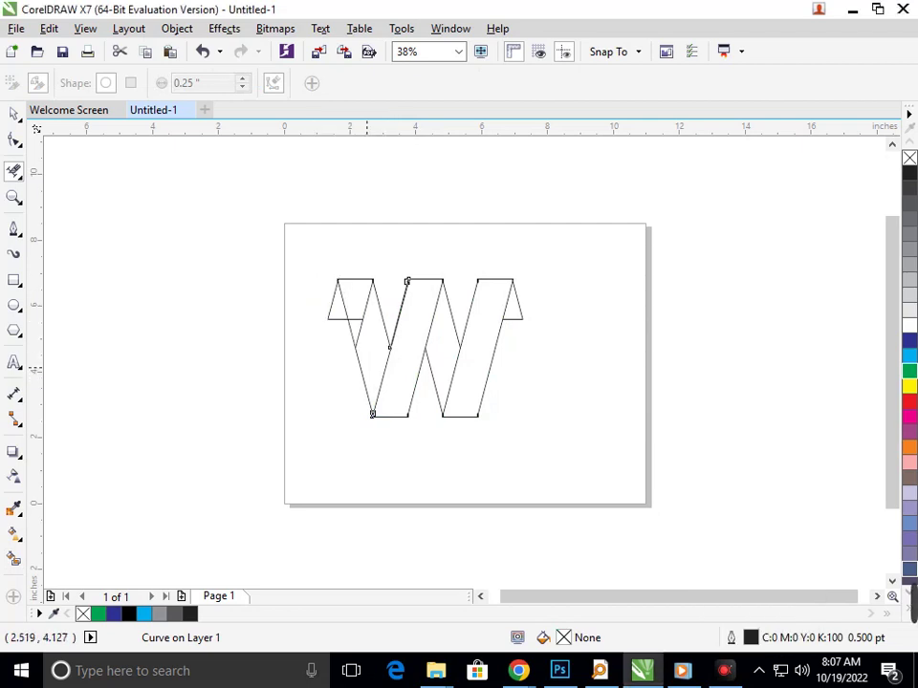
scroll(356, 284, up, 2)
drag(303, 376, 353, 407)
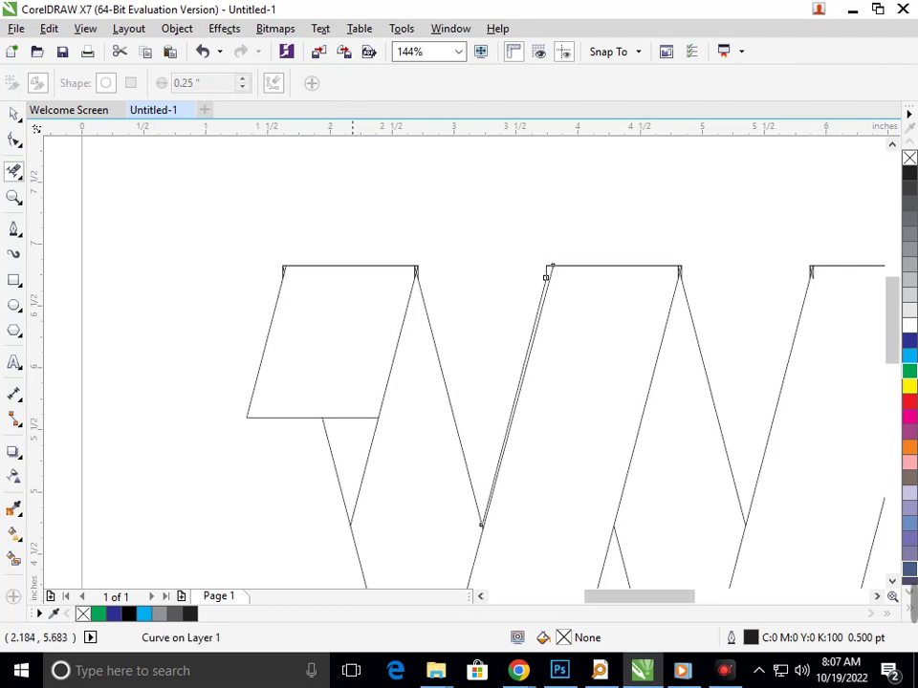
scroll(545, 278, down, 5)
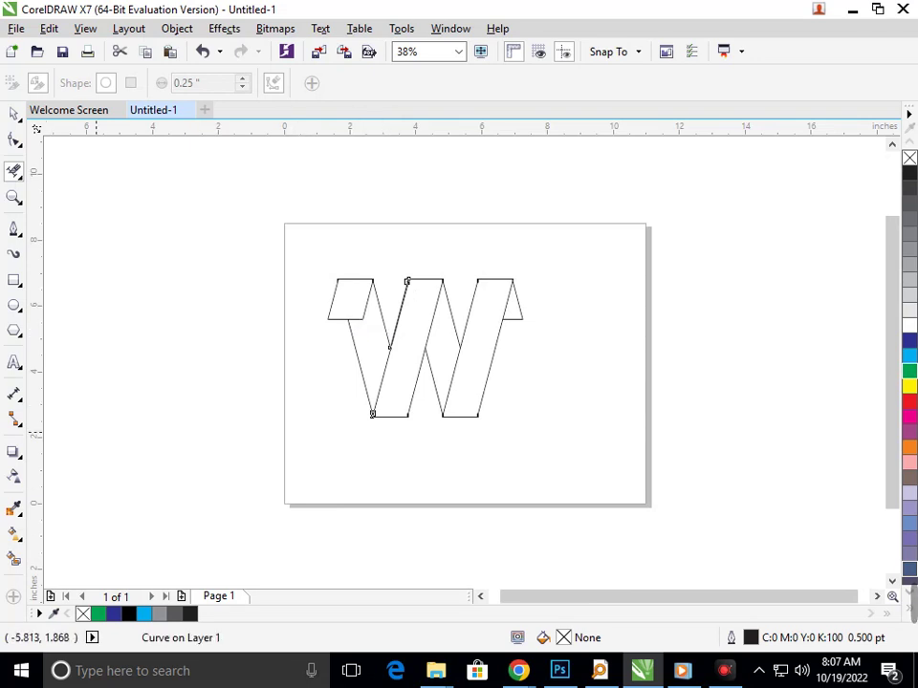
- Delete the duplicate line running alongside the upper edge of the middle rising leg, down to its junction with the first falling leg
key(F2)
drag(389, 264, 463, 315)
drag(266, 274, 320, 332)
key(F3)
key(F2)
drag(380, 245, 453, 363)
drag(368, 357, 436, 418)
key(F3)
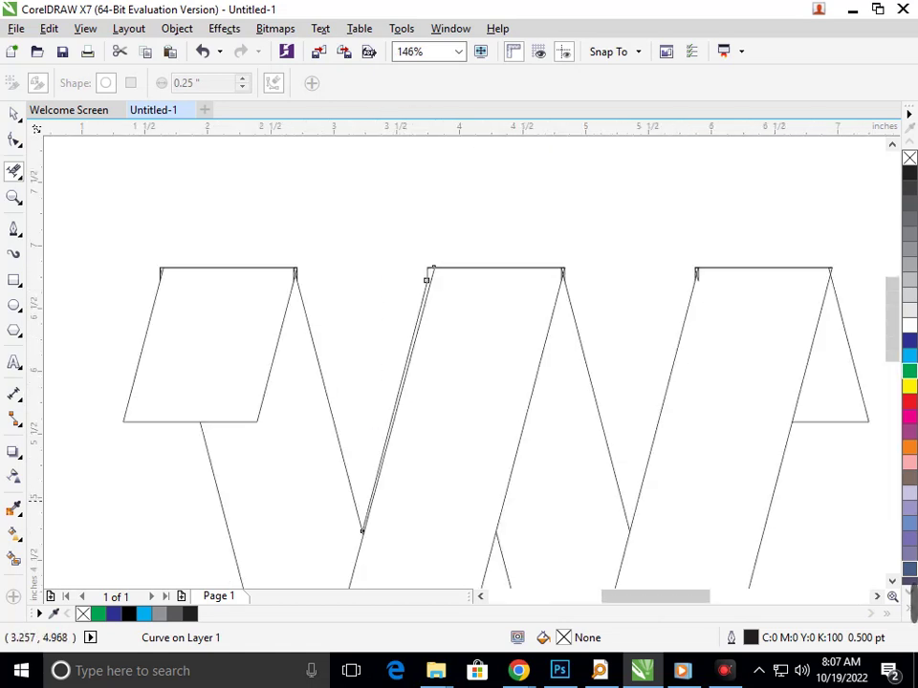
key(F2)
drag(348, 503, 394, 557)
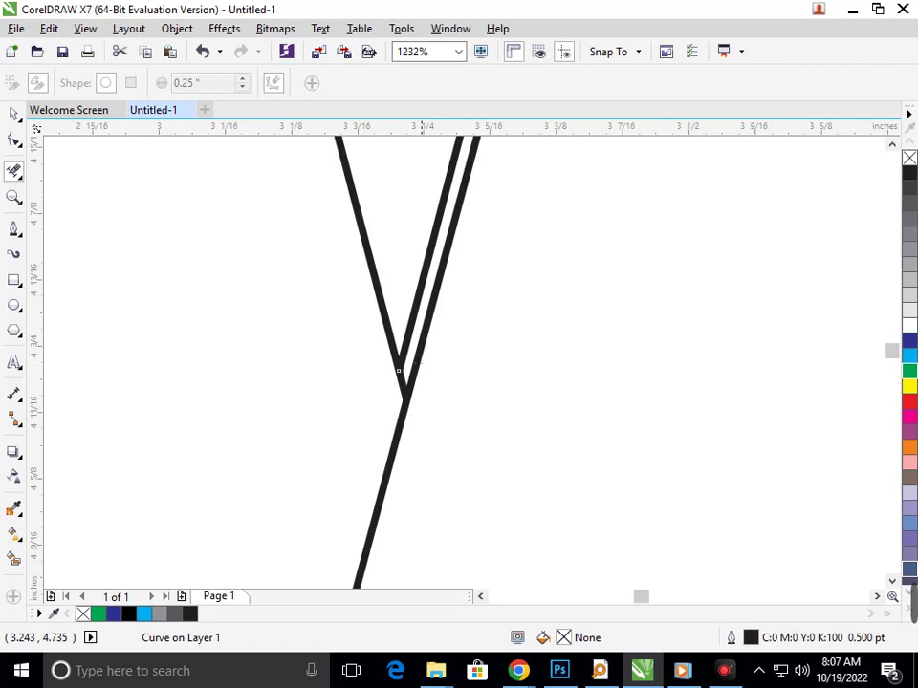
key(F3)
key(F3)
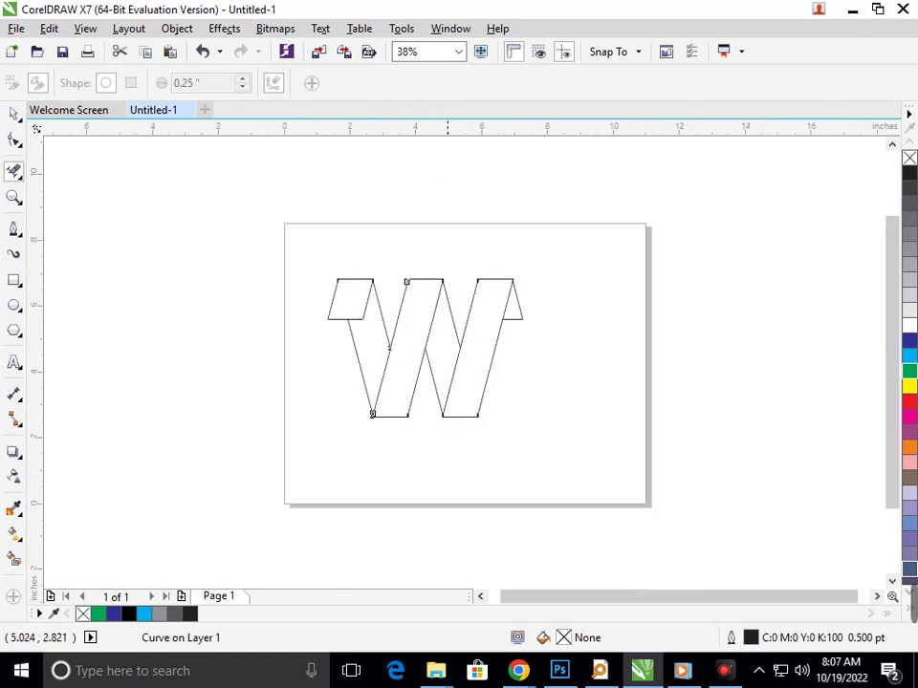
- Smart-fill the middle and last rising legs of the W, colouring both green
click(14, 113)
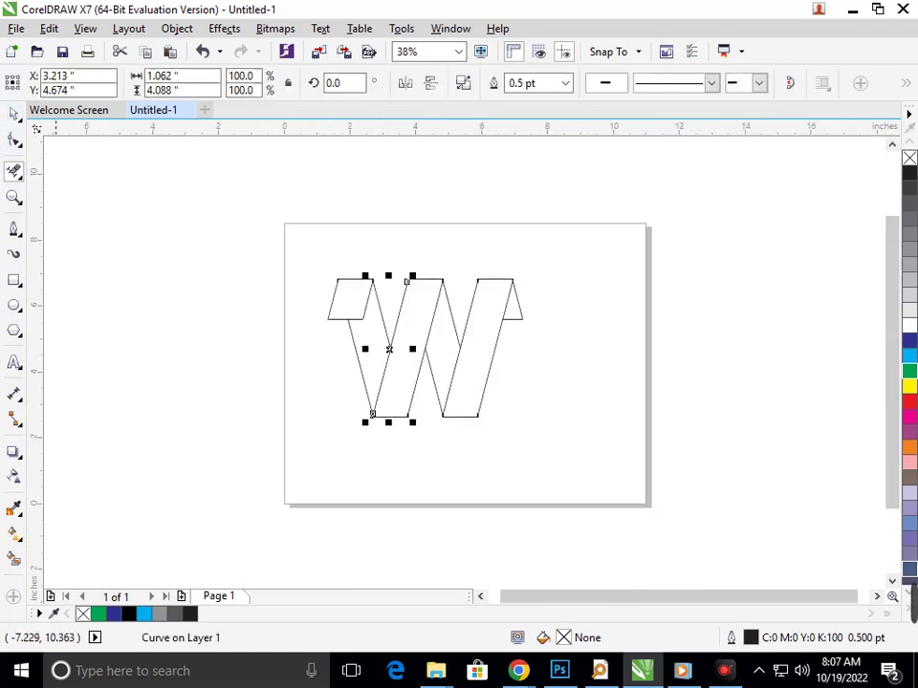
click(137, 342)
click(14, 558)
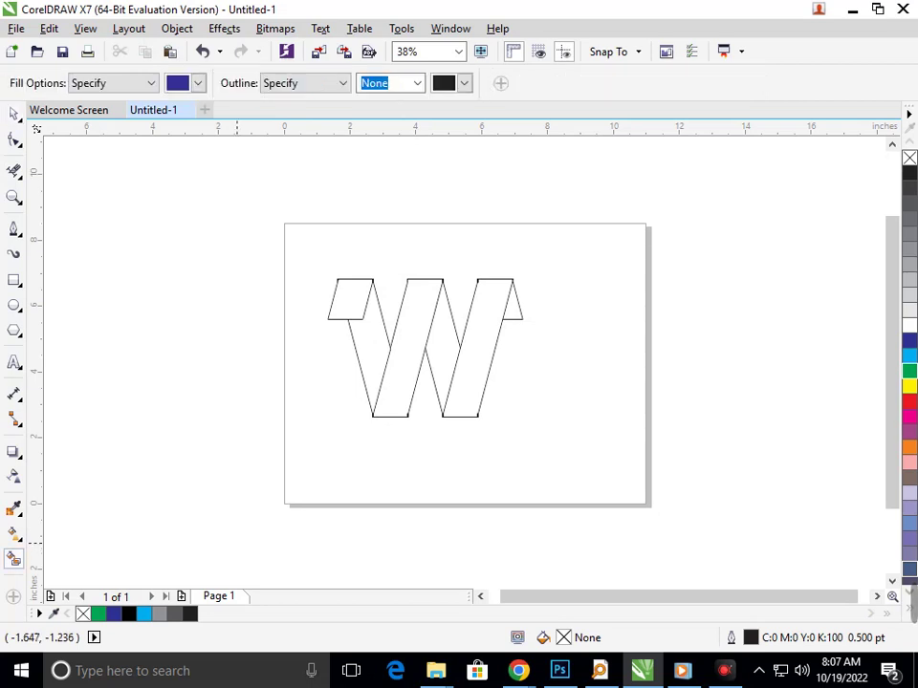
click(397, 398)
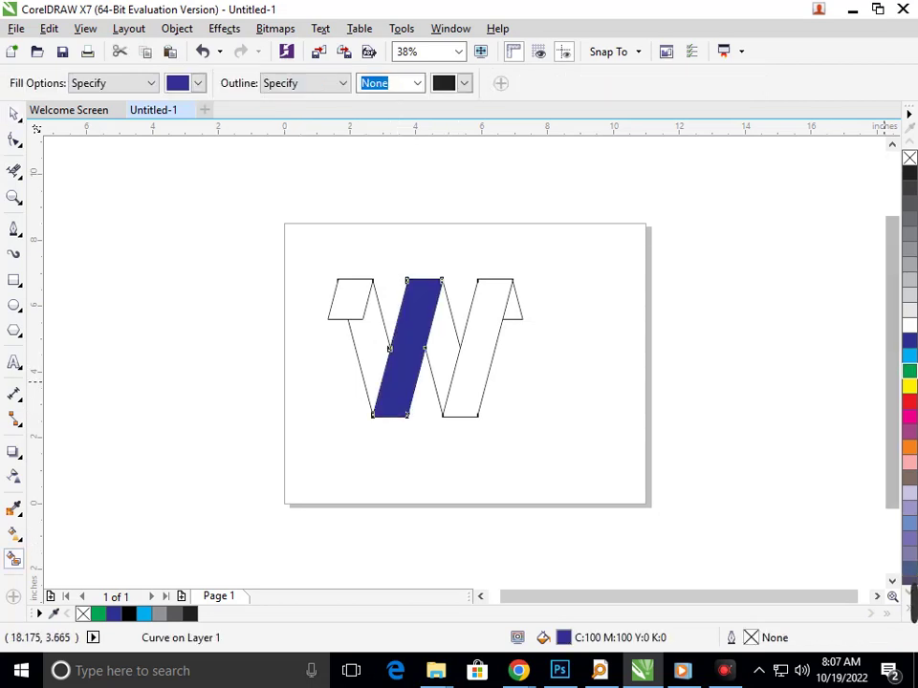
click(909, 370)
click(475, 353)
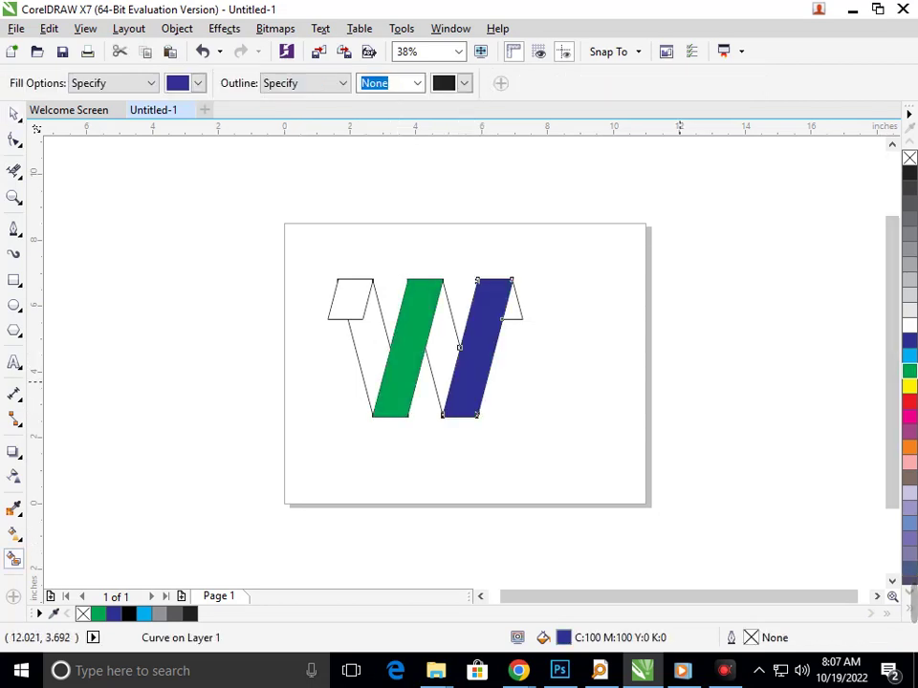
click(909, 371)
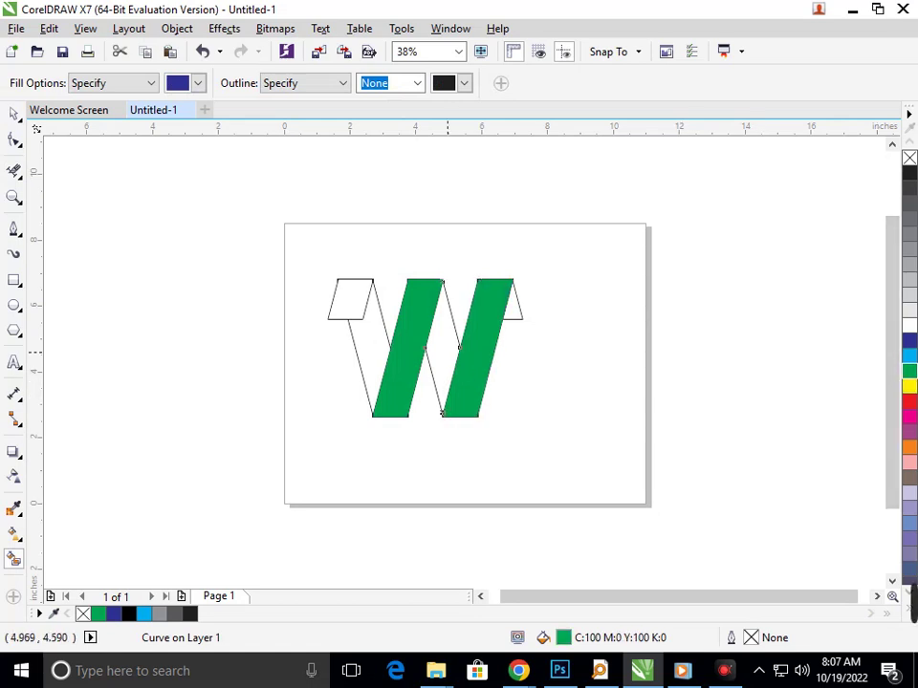
- Smart-fill both falling panels between the W's green legs and first flap, colouring them black
click(444, 358)
click(909, 173)
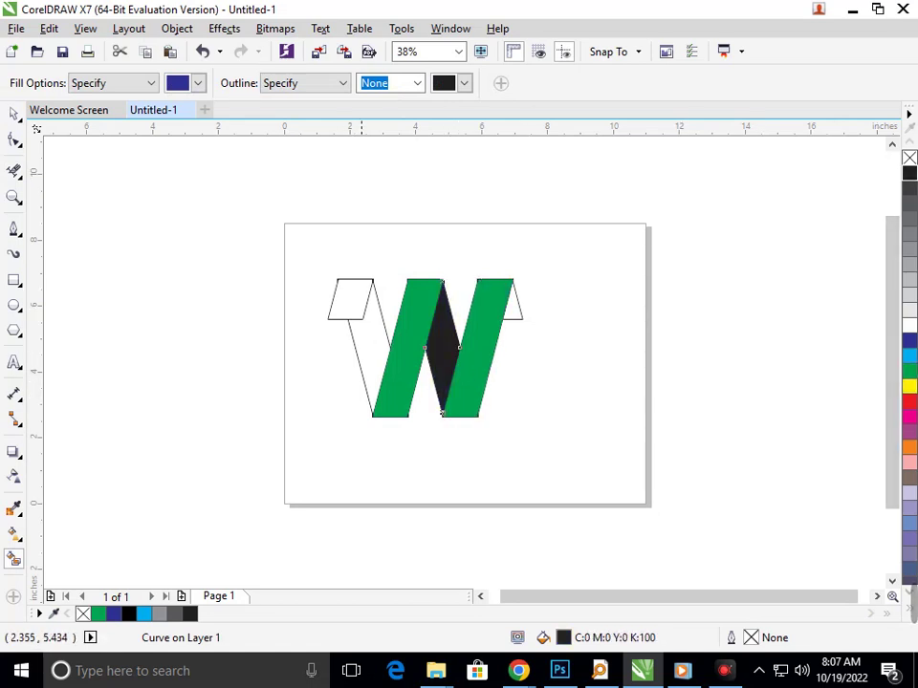
click(368, 363)
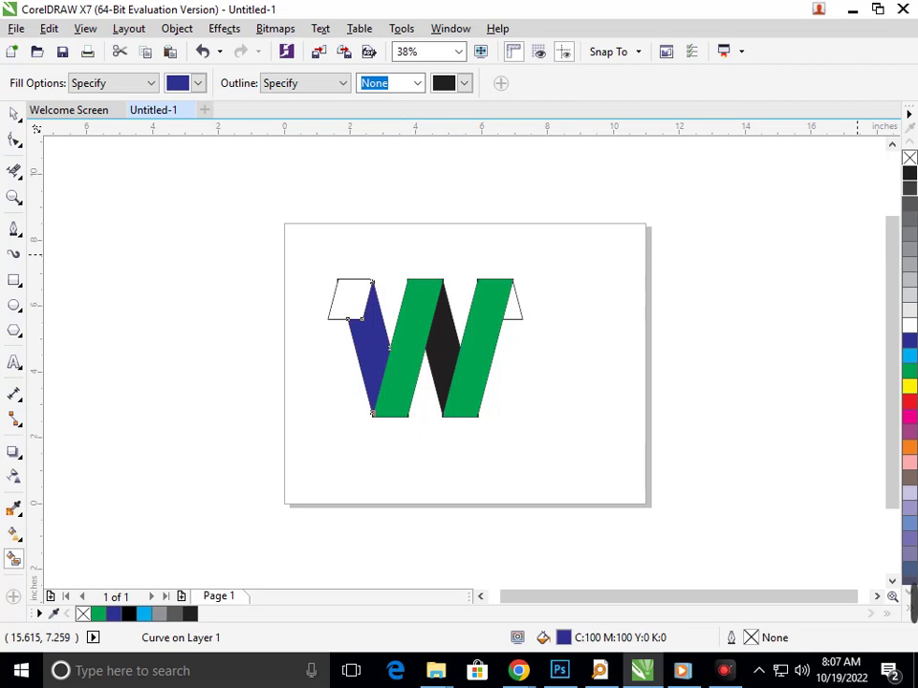
click(910, 173)
- Smart-fill the first folded flap green and the small folded tip beside the last leg black
click(347, 290)
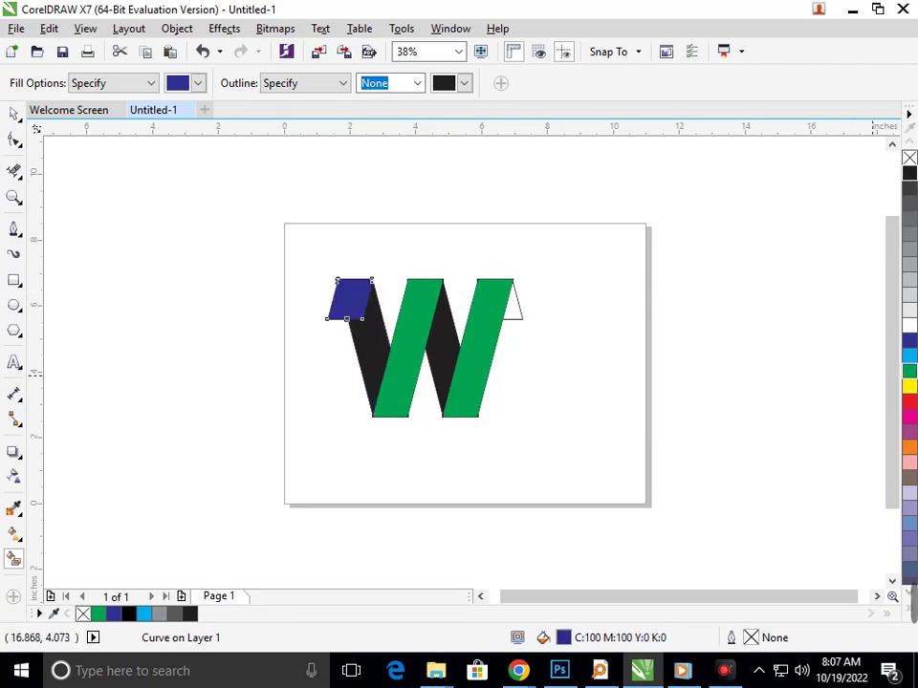
click(909, 371)
click(514, 306)
click(910, 371)
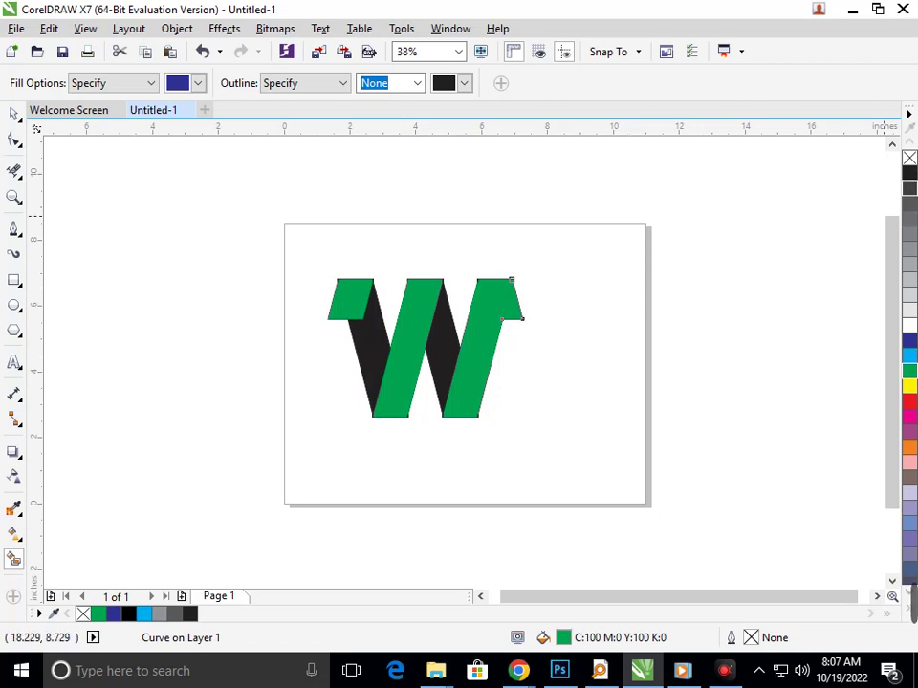
click(910, 173)
- Move the whole coloured W rightward, nearer the middle of the page
click(15, 113)
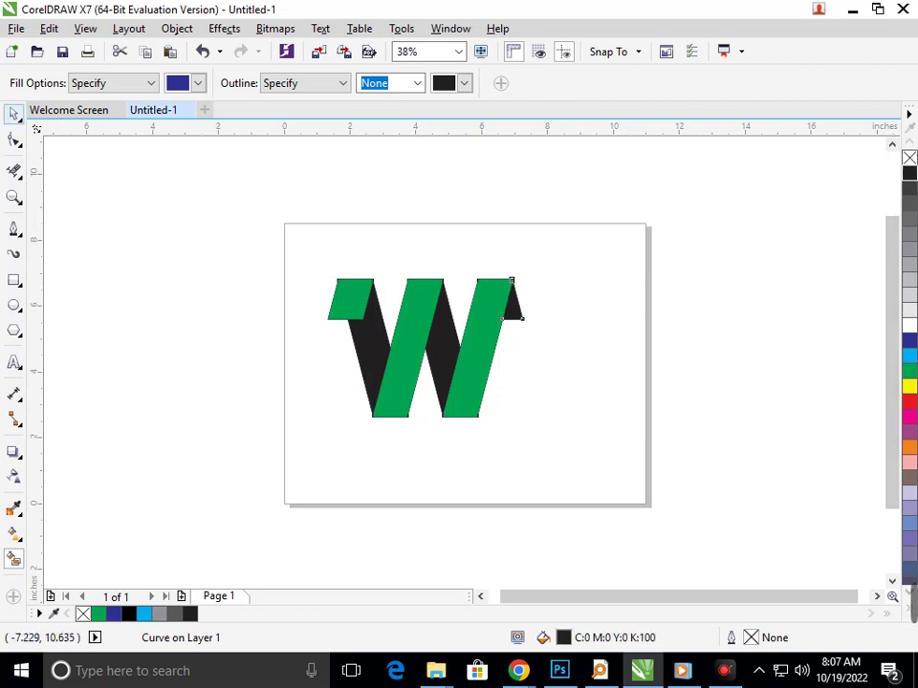
click(136, 327)
drag(283, 205, 550, 421)
drag(444, 377, 500, 372)
click(515, 441)
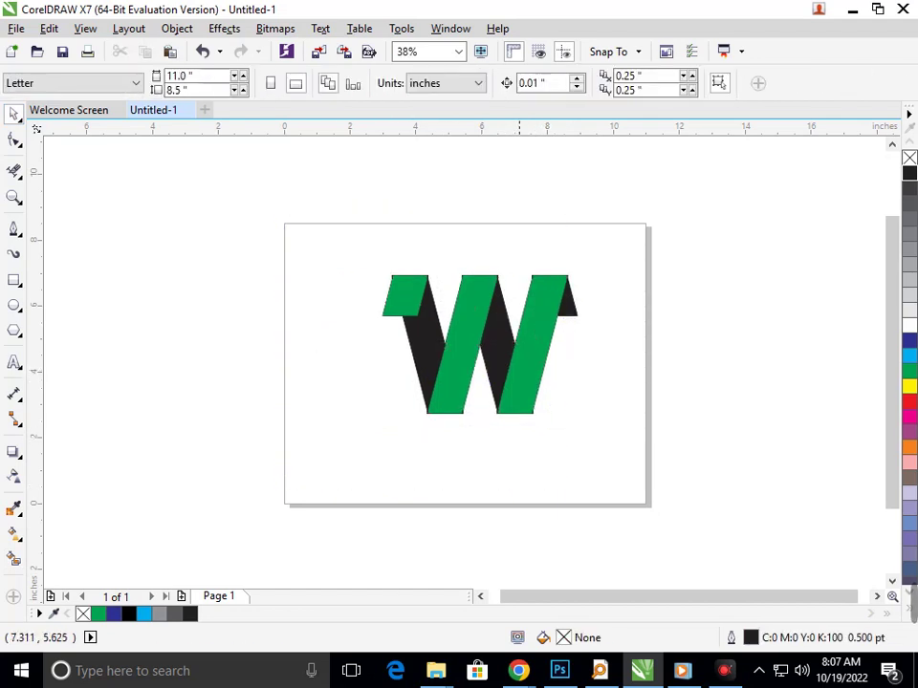
- Delete the stray line segments at the last green leg's upper-left corner and the middle green leg's upper-right corner with Virtual Segment Delete
scroll(552, 261, up, 3)
drag(439, 305, 450, 329)
scroll(450, 330, up, 5)
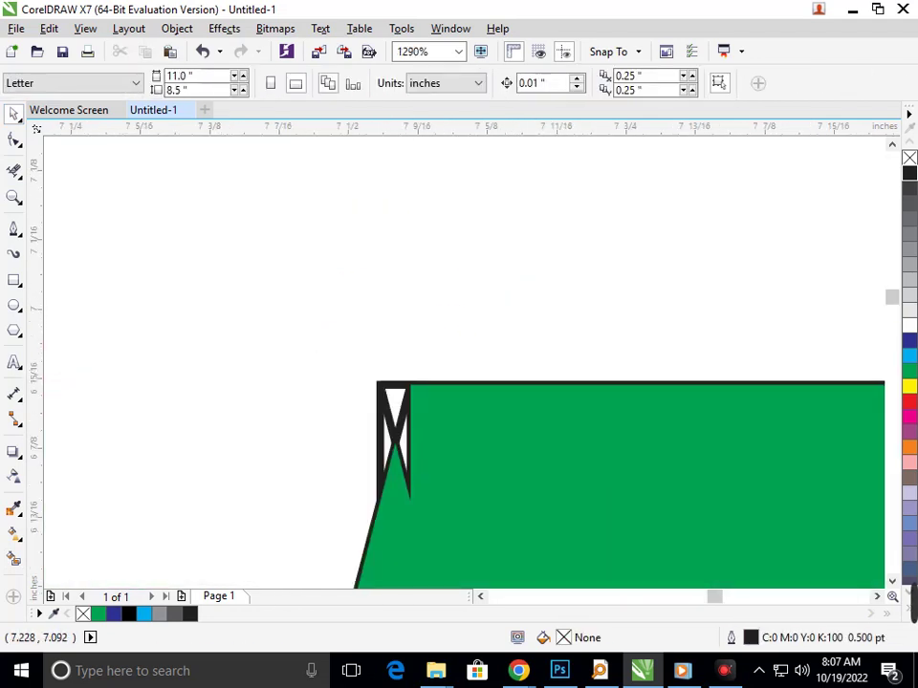
click(14, 171)
drag(370, 363, 394, 419)
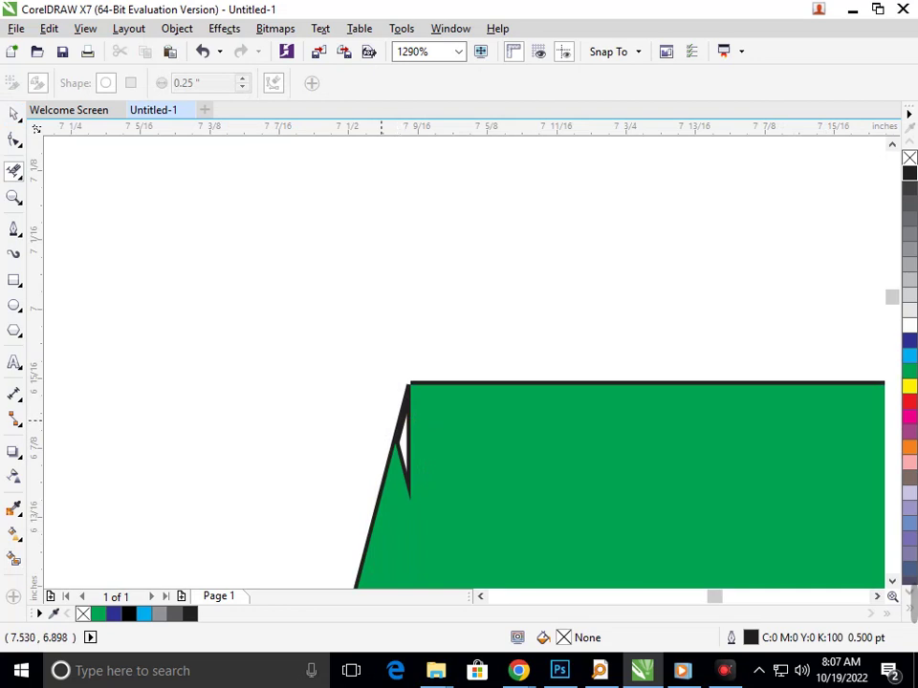
scroll(380, 419, down, 5)
scroll(359, 381, up, 6)
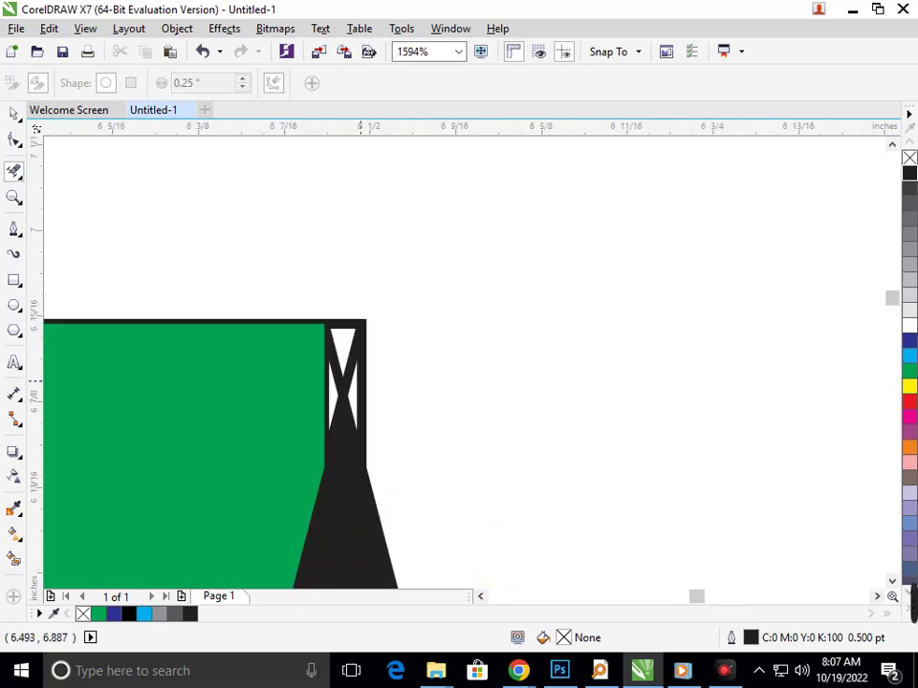
drag(344, 357, 360, 336)
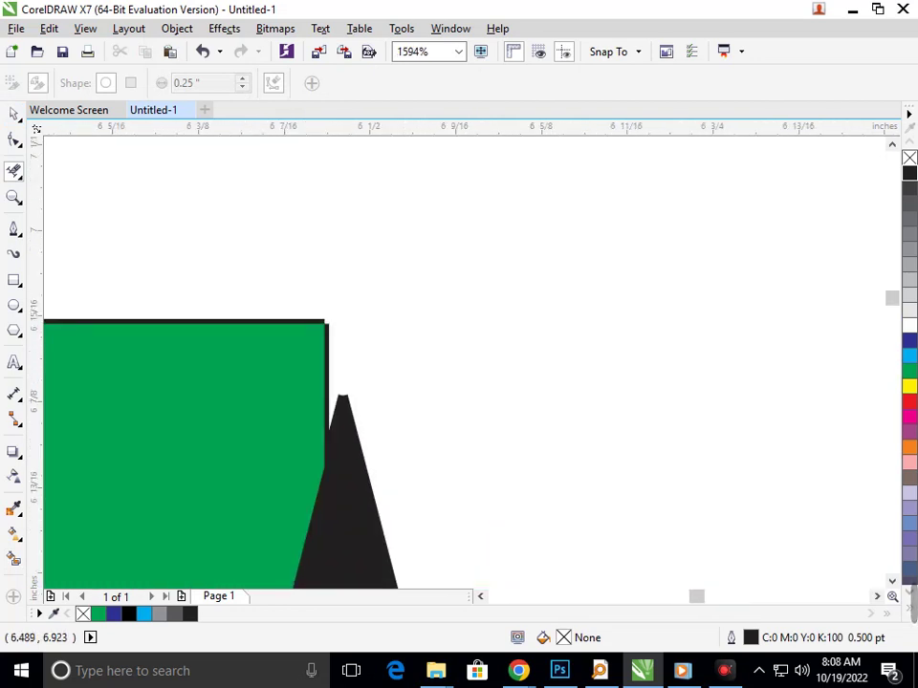
- Delete the stray line segments at both upper corners of the first green flap
key(F3)
scroll(358, 374, down, 5)
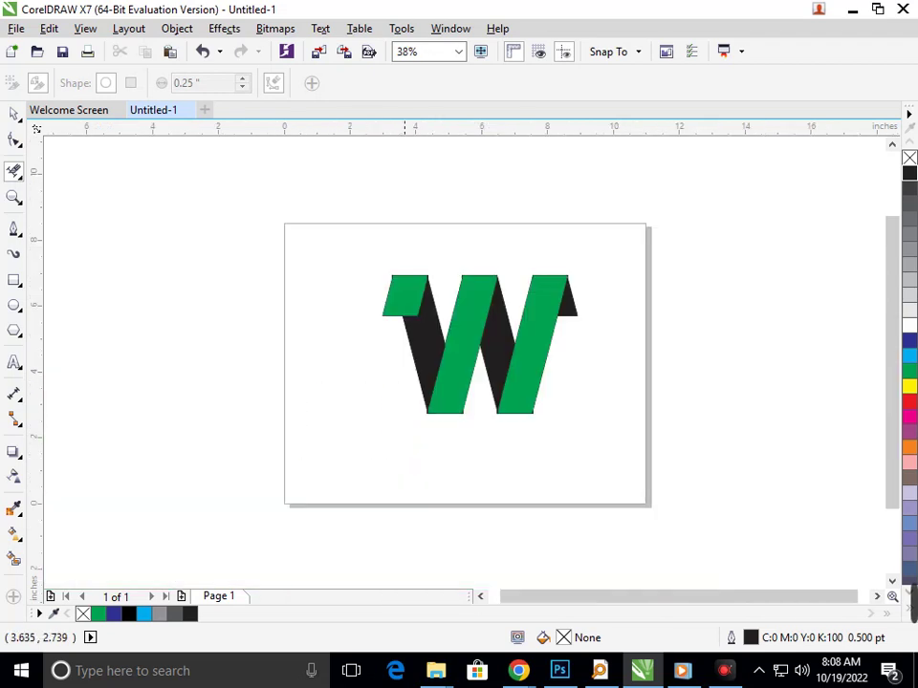
scroll(390, 275, up, 10)
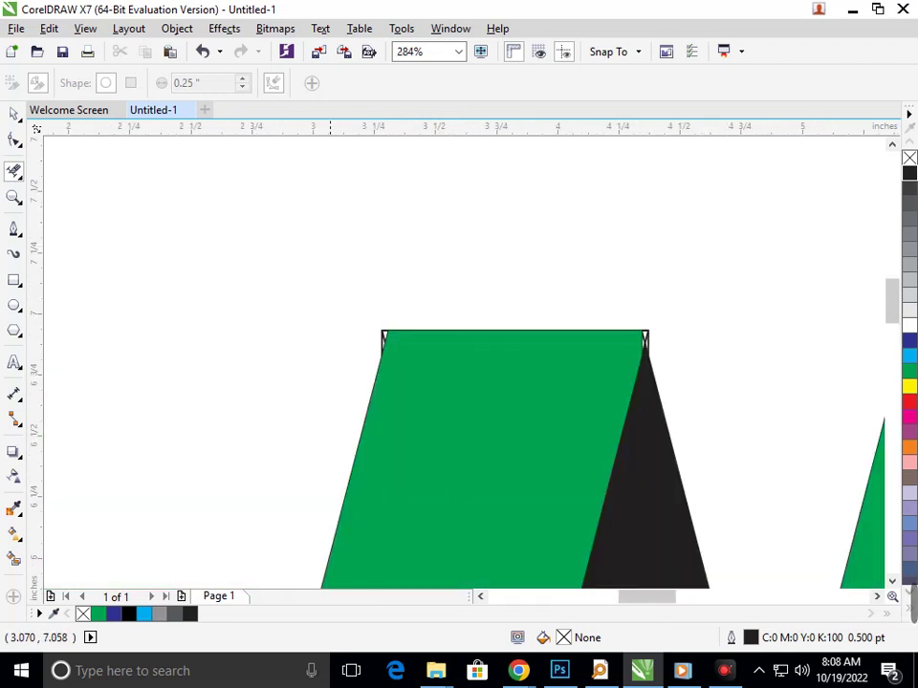
drag(432, 309, 404, 333)
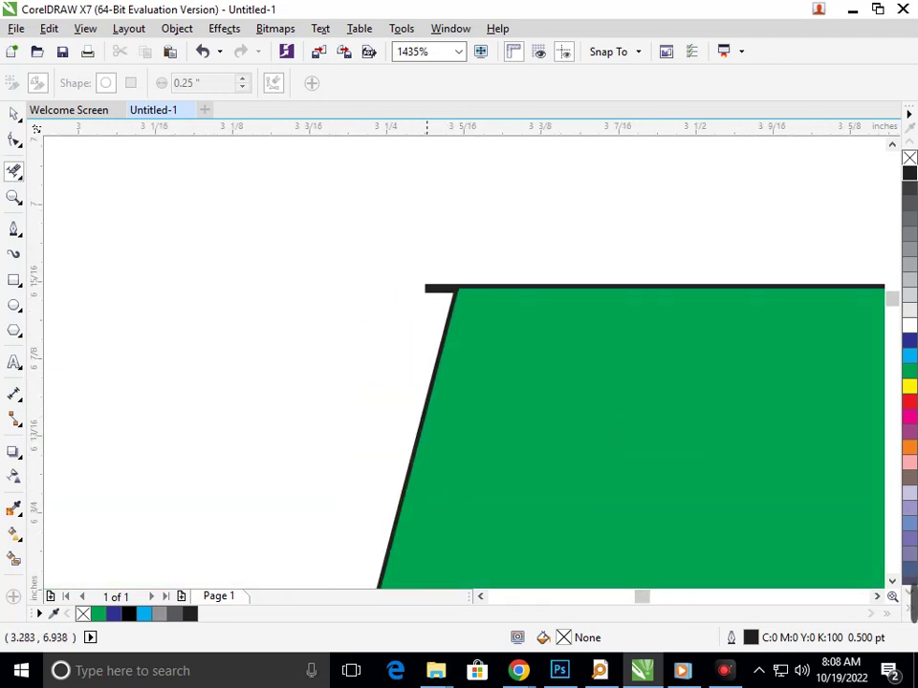
scroll(645, 336, down, 5)
scroll(645, 336, up, 5)
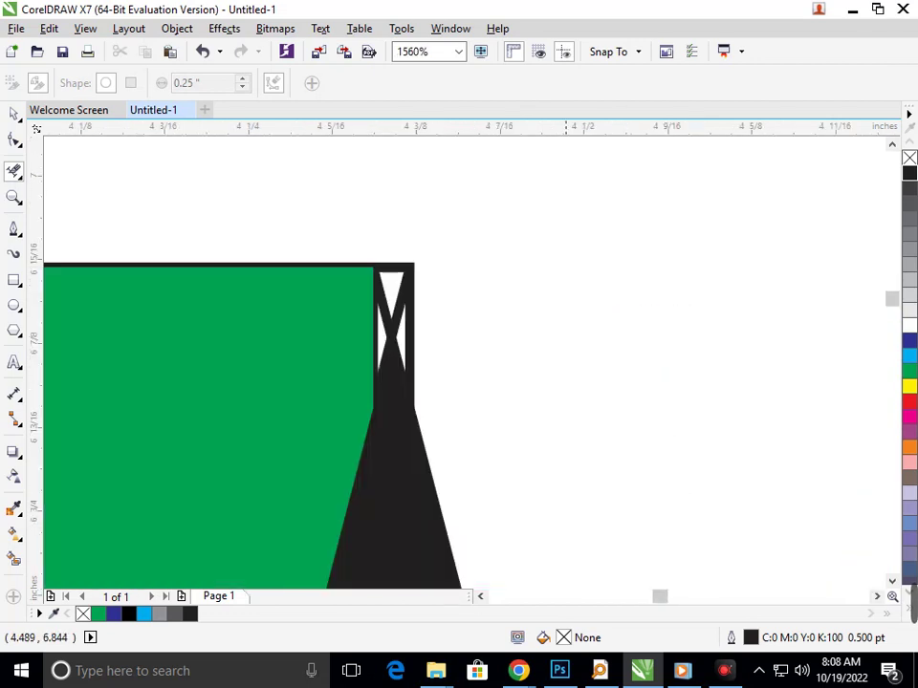
drag(387, 312, 432, 330)
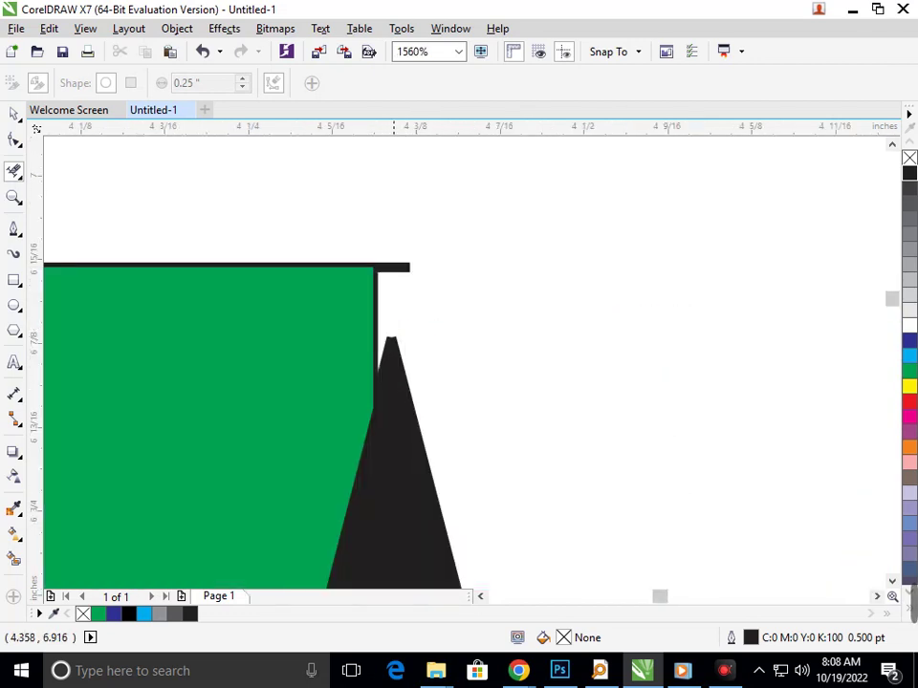
- Delete the stray line segments at both lower corners of the last green leg
scroll(382, 335, down, 8)
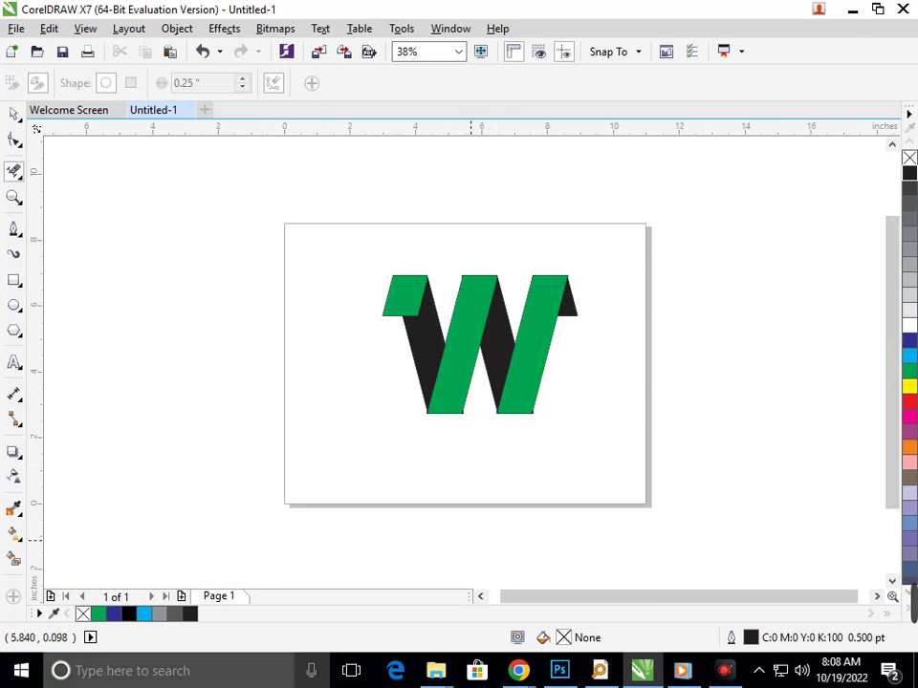
scroll(536, 417, up, 5)
scroll(362, 345, up, 4)
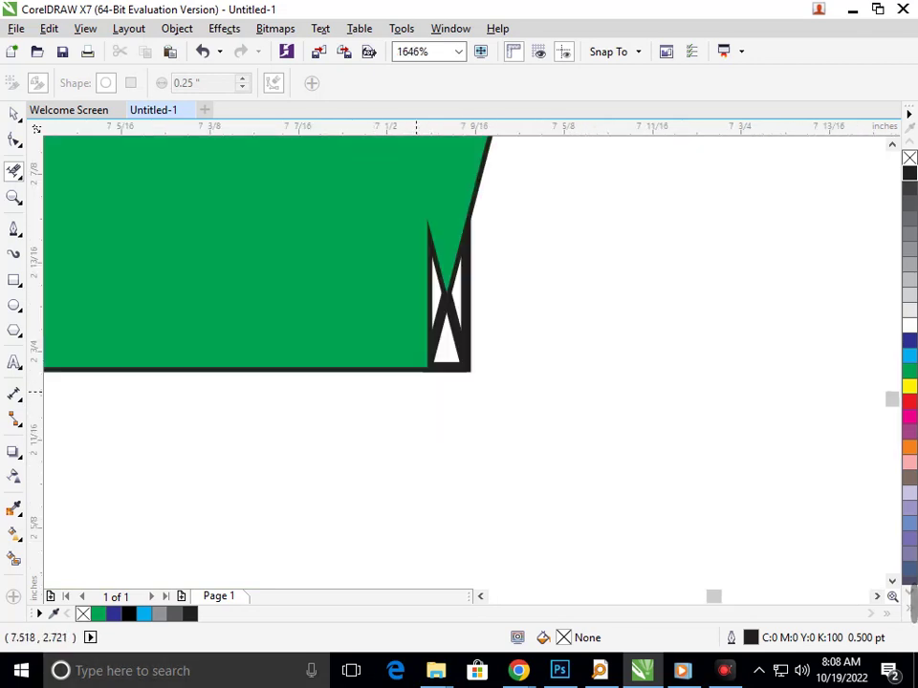
click(458, 350)
click(447, 370)
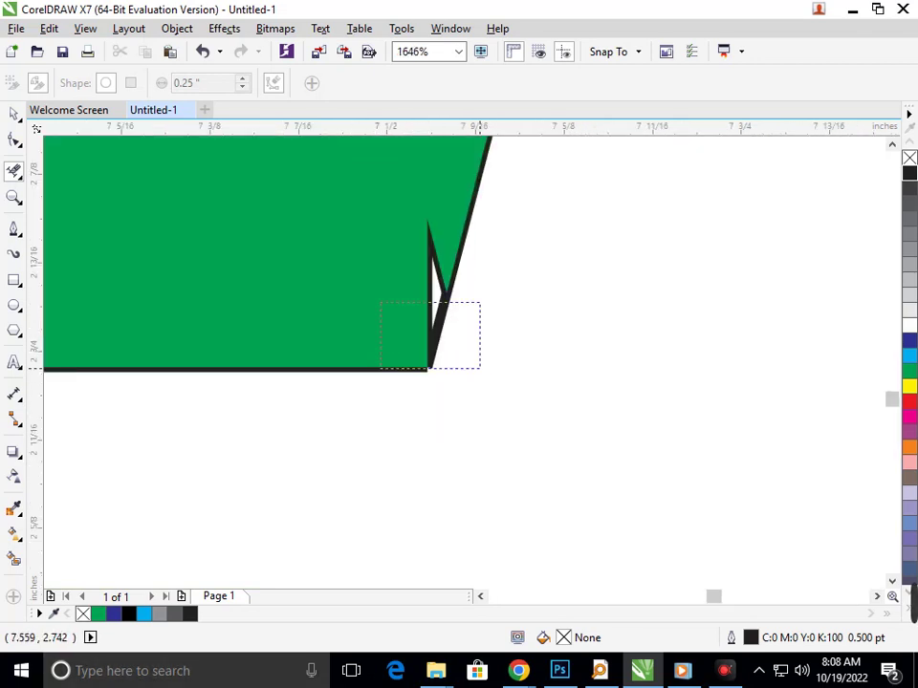
scroll(430, 336, down, 5)
scroll(168, 355, up, 5)
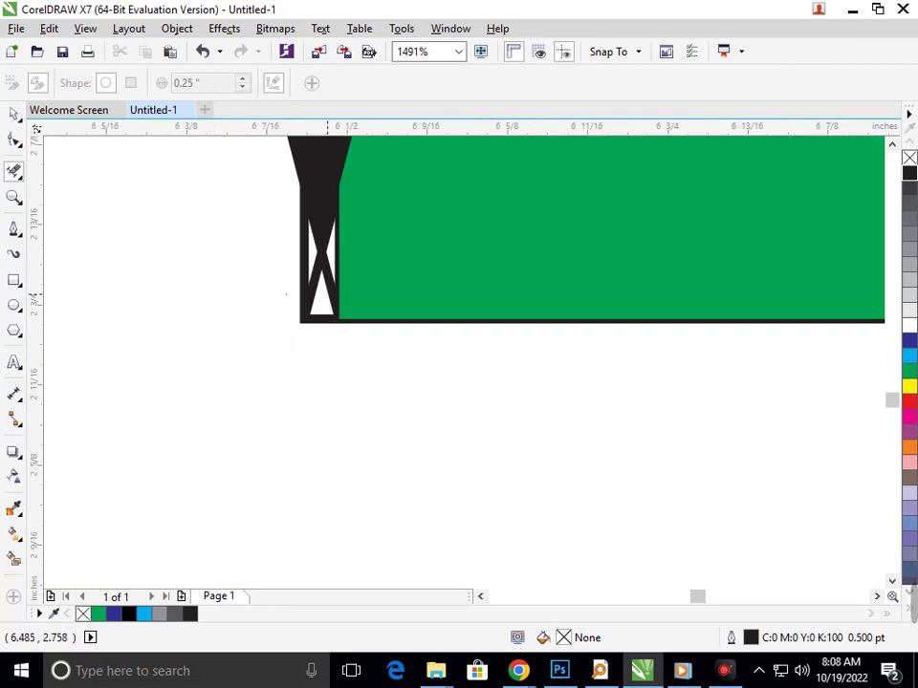
drag(328, 297, 316, 297)
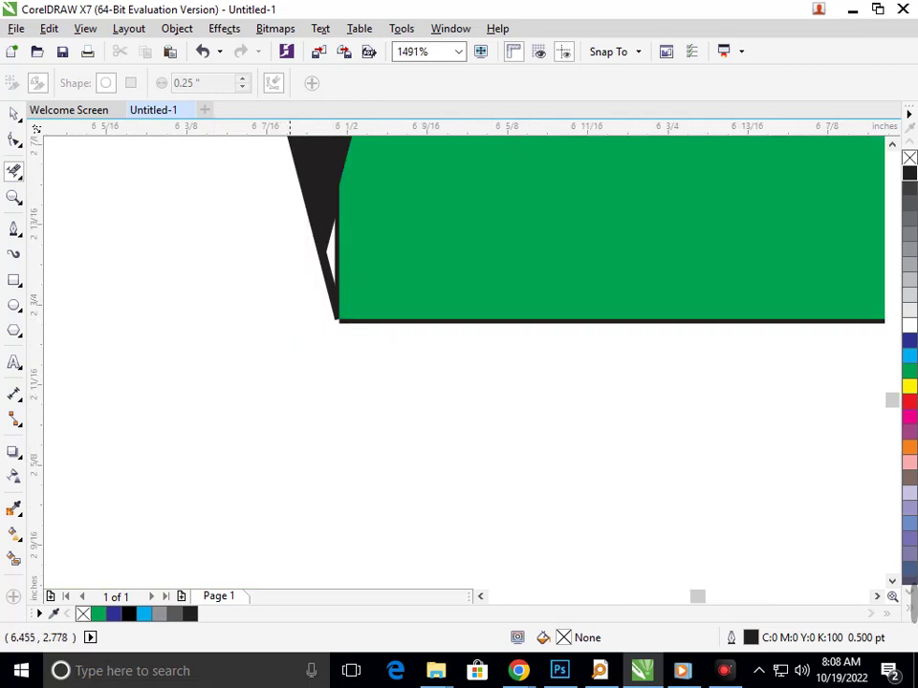
- Delete the stray line segments at the lower-right corner of the middle green leg
scroll(242, 244, down, 12)
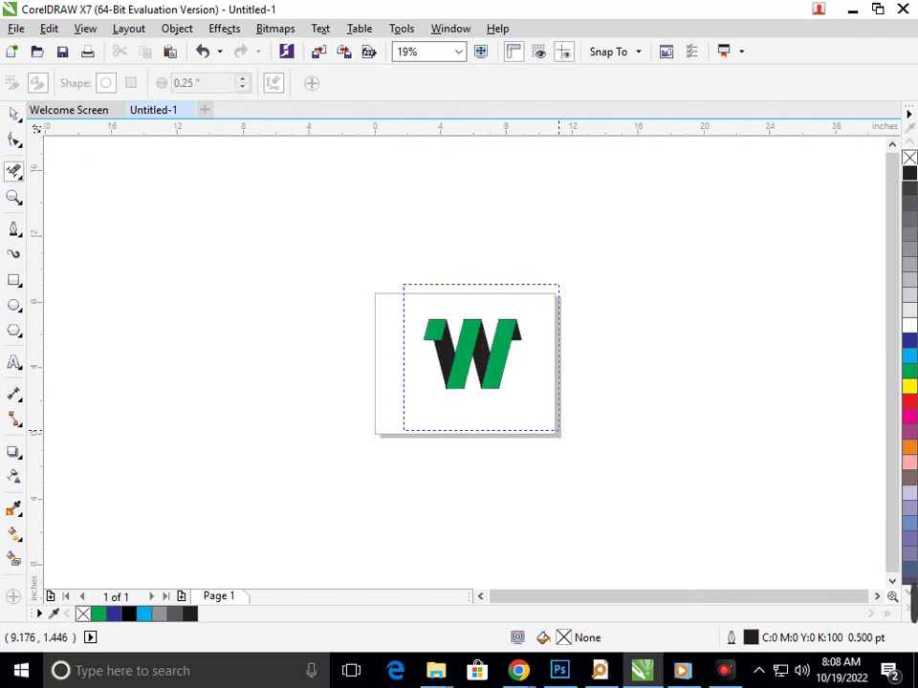
scroll(463, 375, up, 3)
scroll(457, 378, down, 3)
scroll(455, 378, up, 12)
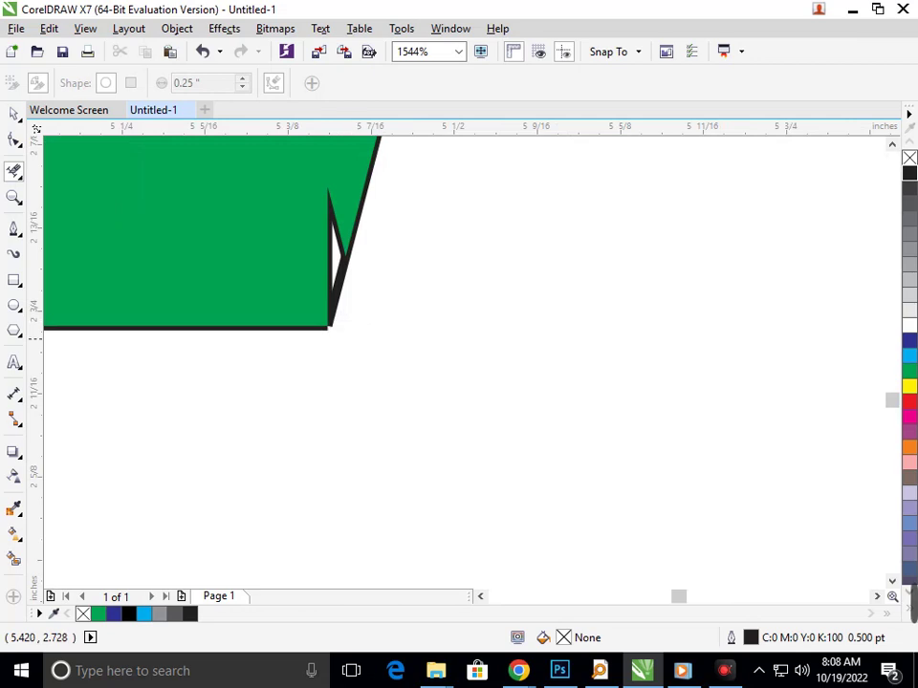
scroll(399, 417, down, 12)
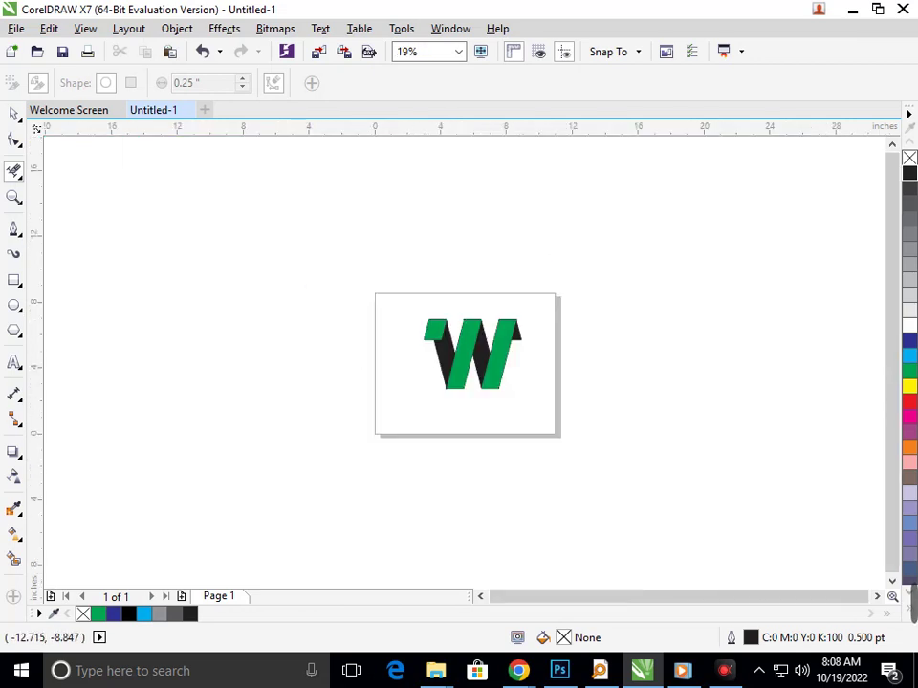
- Select all pieces of the W and enlarge it about its centre to about 7.11 by 5.04 inches
click(14, 112)
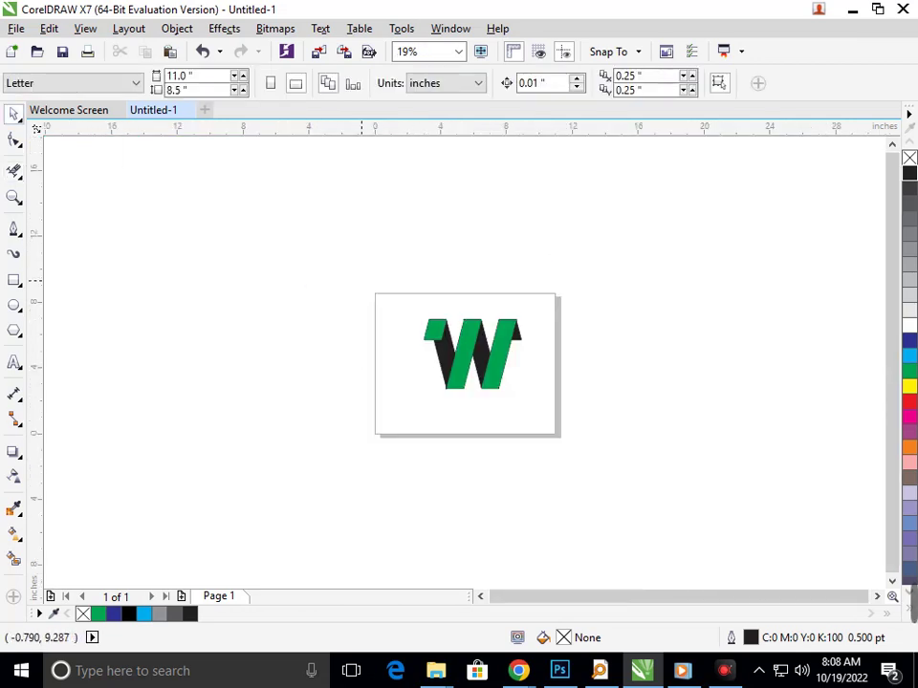
drag(362, 281, 580, 457)
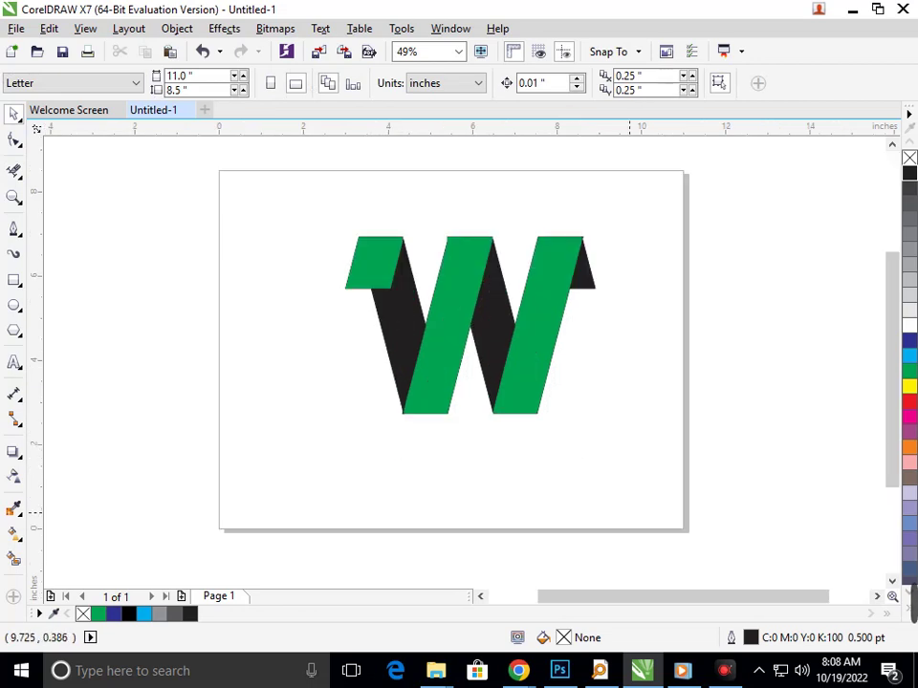
drag(324, 205, 635, 457)
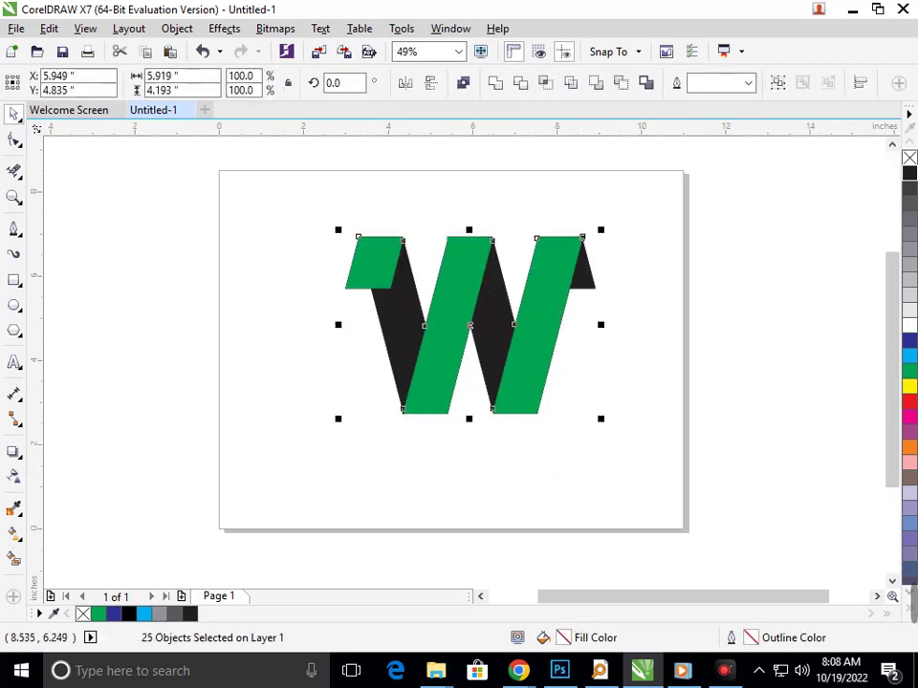
drag(603, 225, 645, 208)
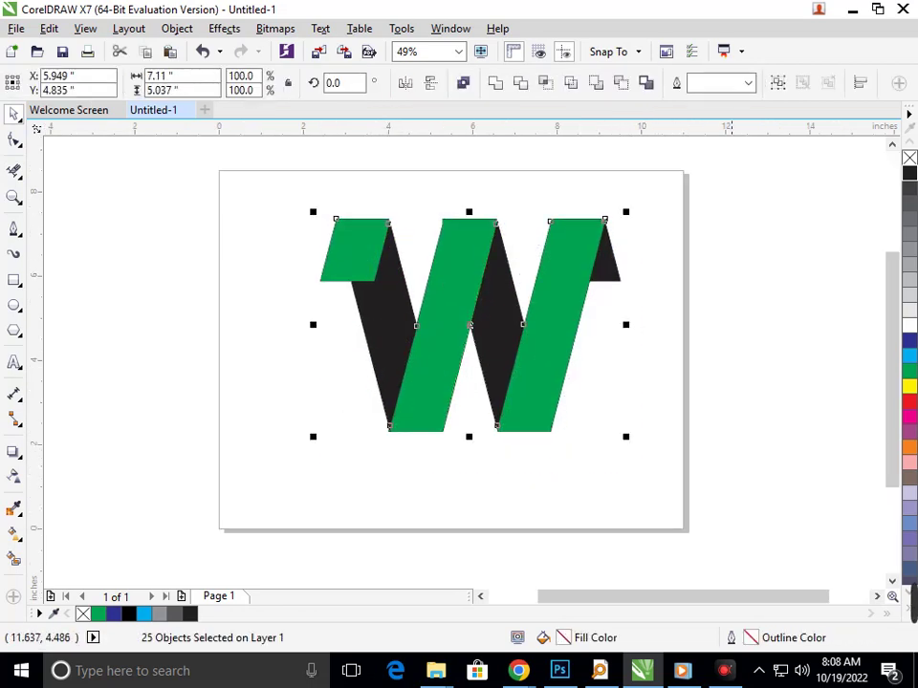
- Select the whole W again and move it slightly left and down, centred at about X 5.74, Y 4.77 inches
click(748, 351)
drag(303, 185, 635, 440)
drag(522, 391, 459, 414)
- Try shortening the whole W from its lower edge, undo that change, and clear the selection
click(468, 456)
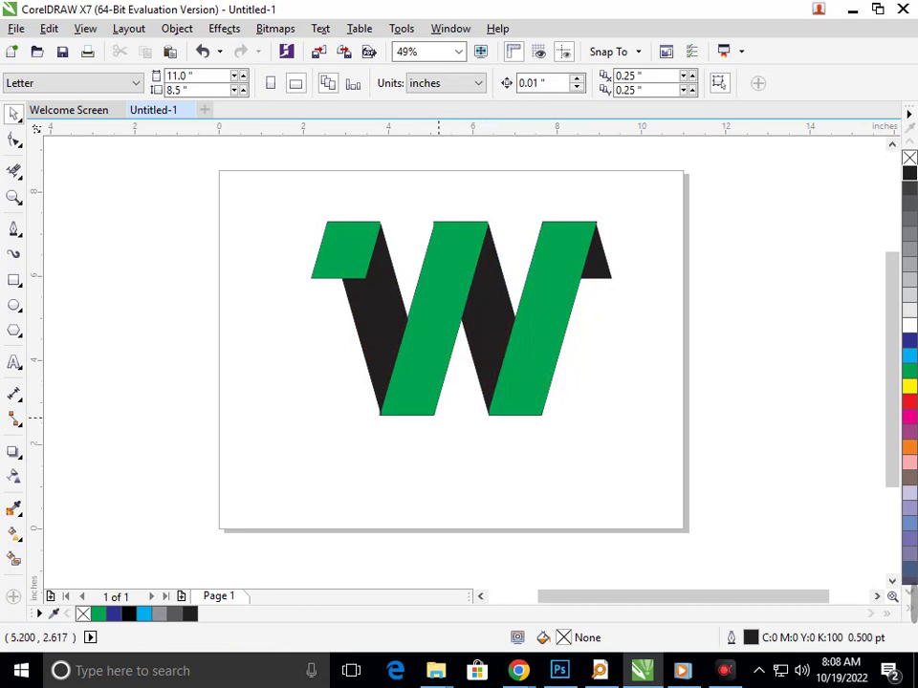
key(ctrl+z)
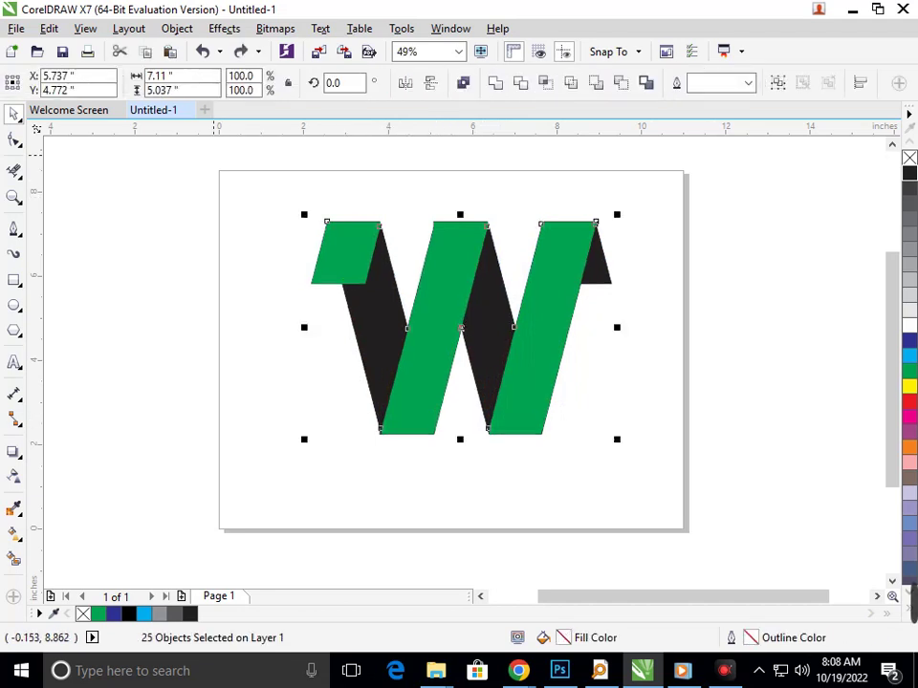
drag(211, 152, 690, 542)
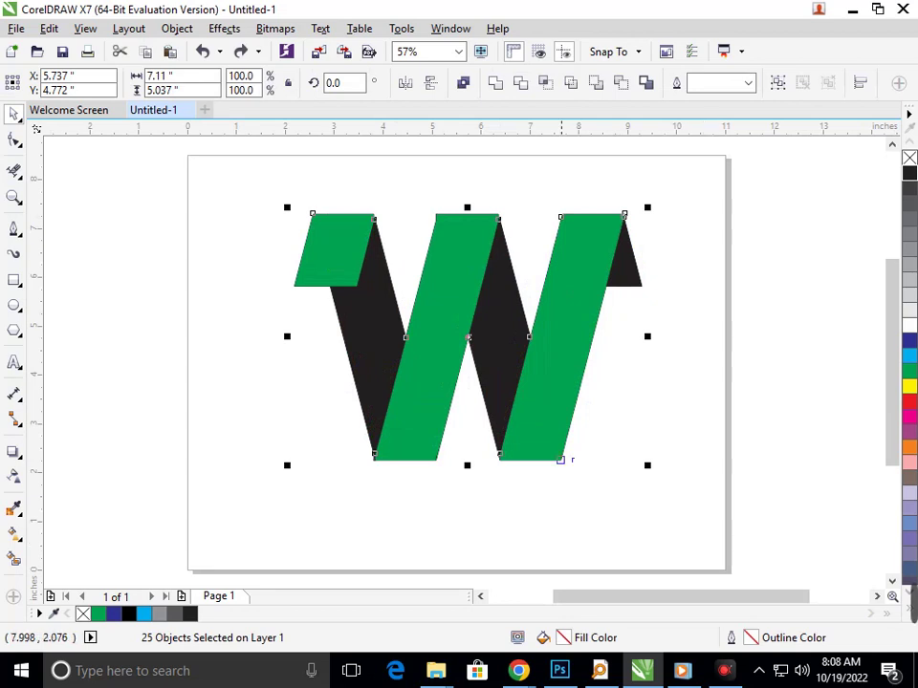
key(F3)
key(Escape)
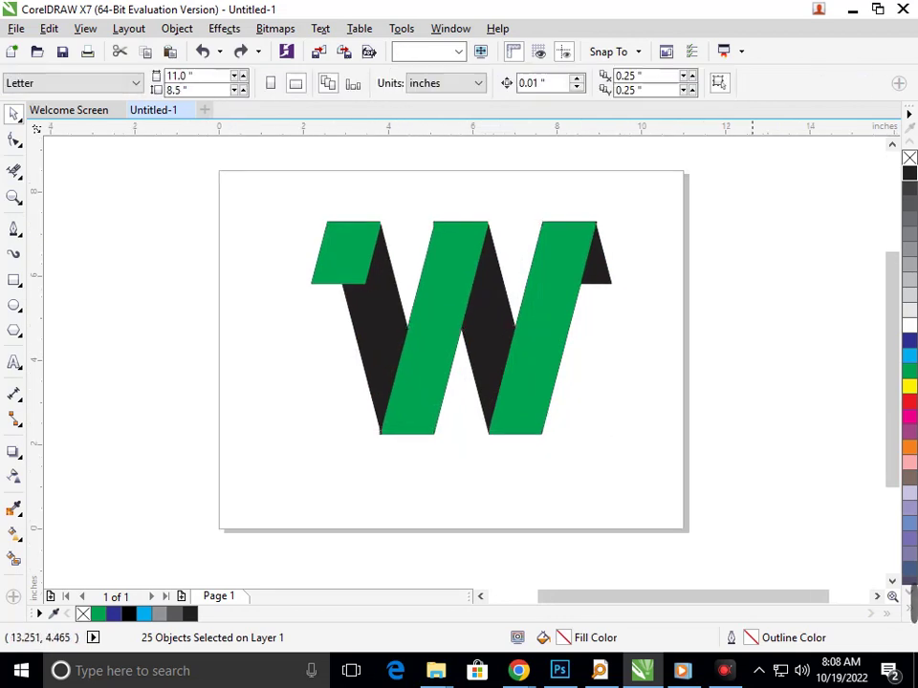